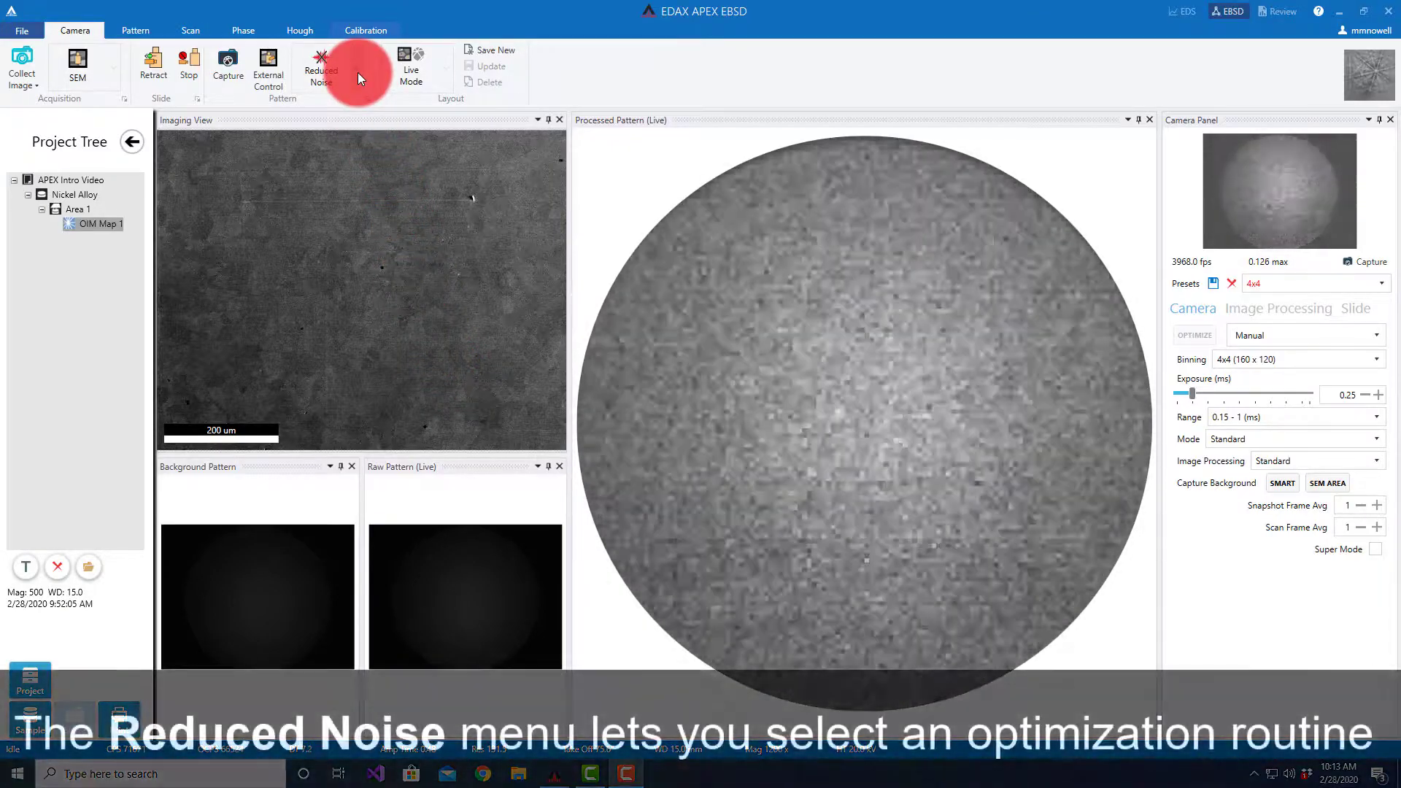
Step: Select Reduced Noise from the camera optimization routine menu
click(358, 72)
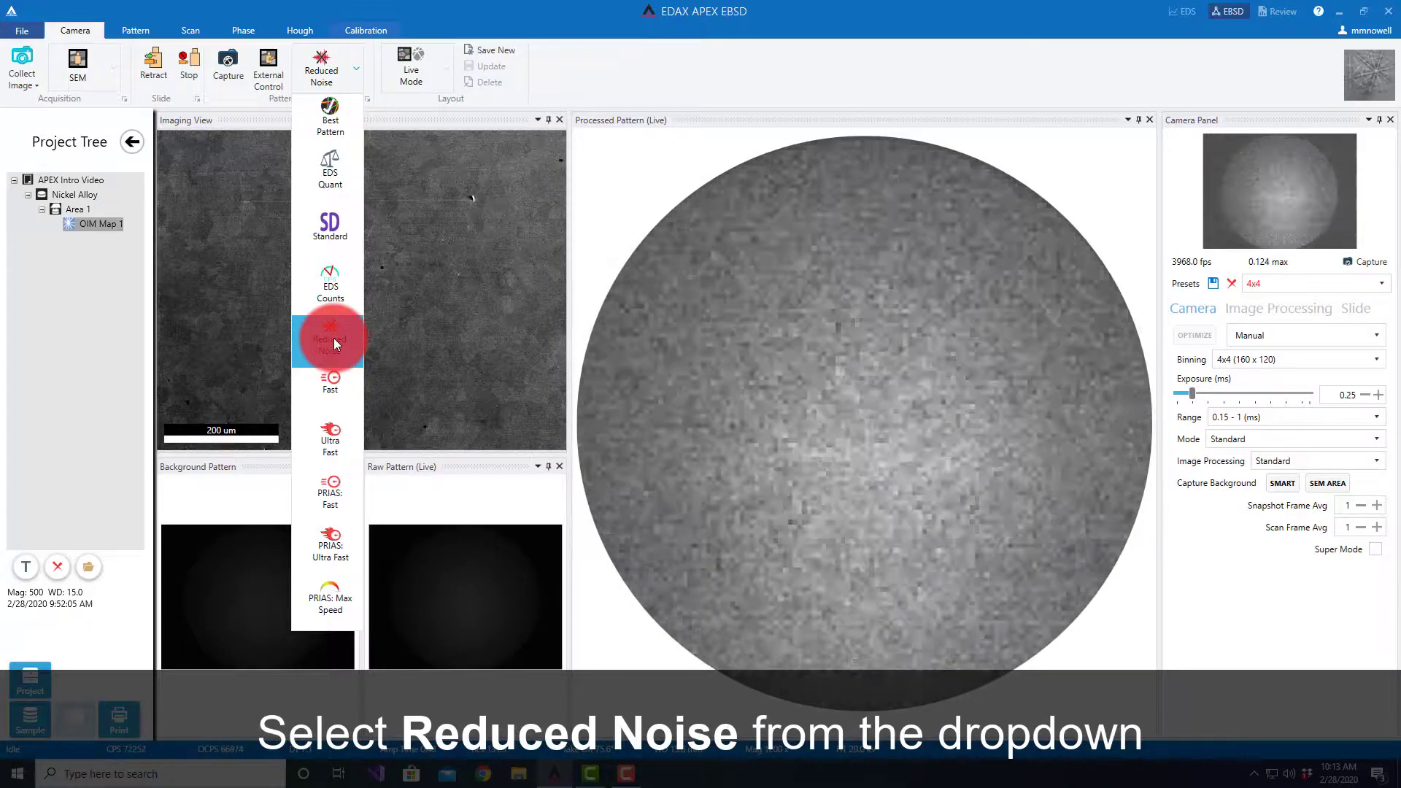
click(334, 338)
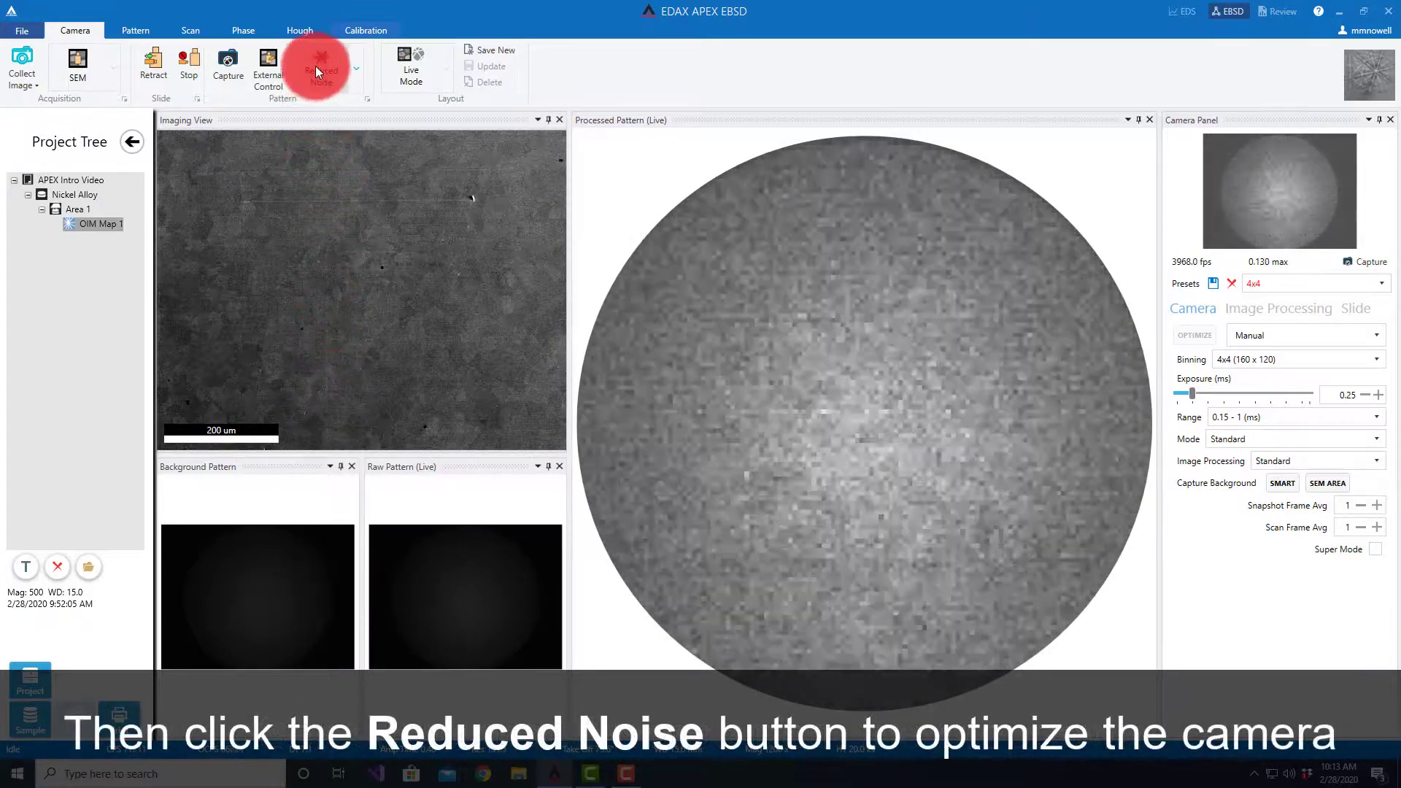
Step: Run Reduced Noise optimization (1.91 ms, 521 fps) and keep binning at 4x4 (160 x 120)
click(316, 67)
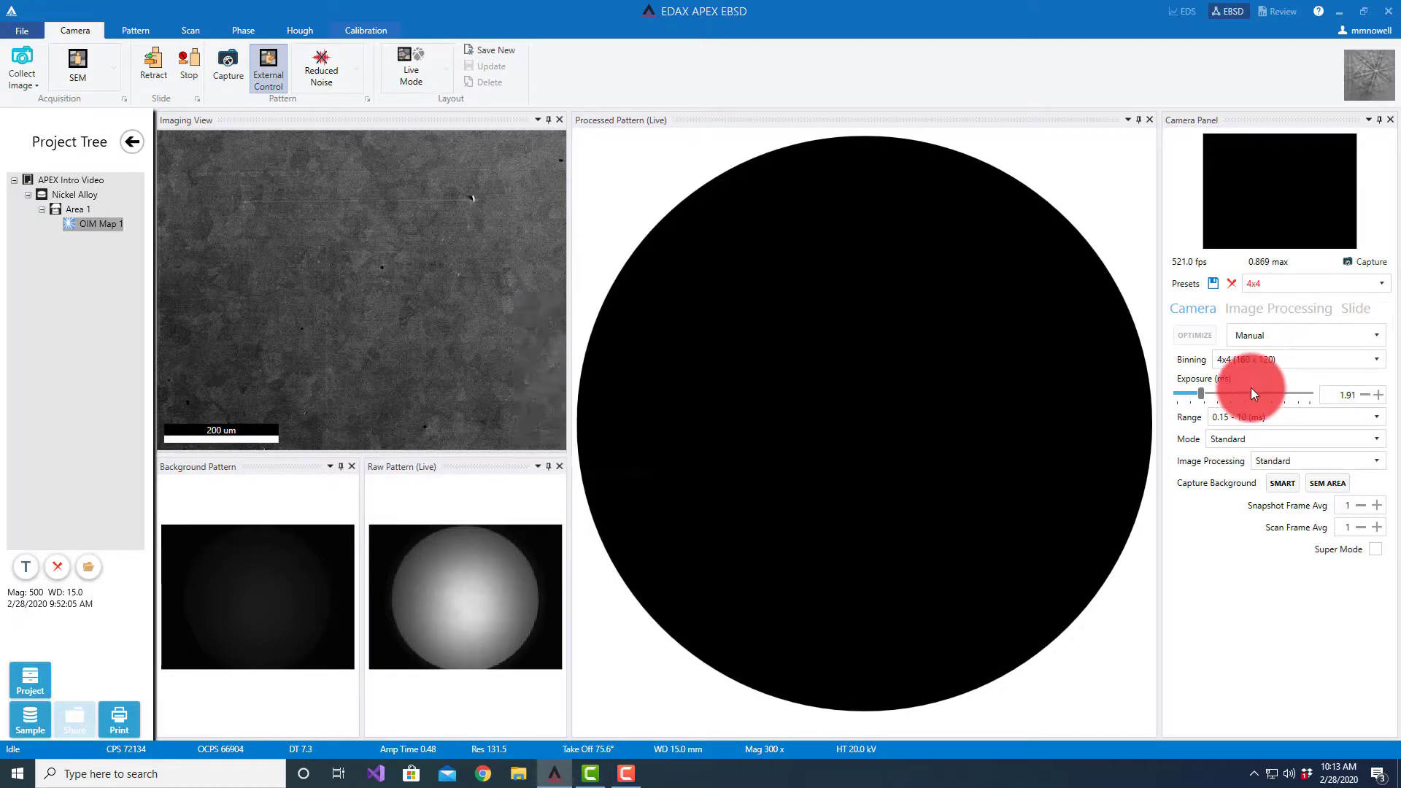
click(1376, 359)
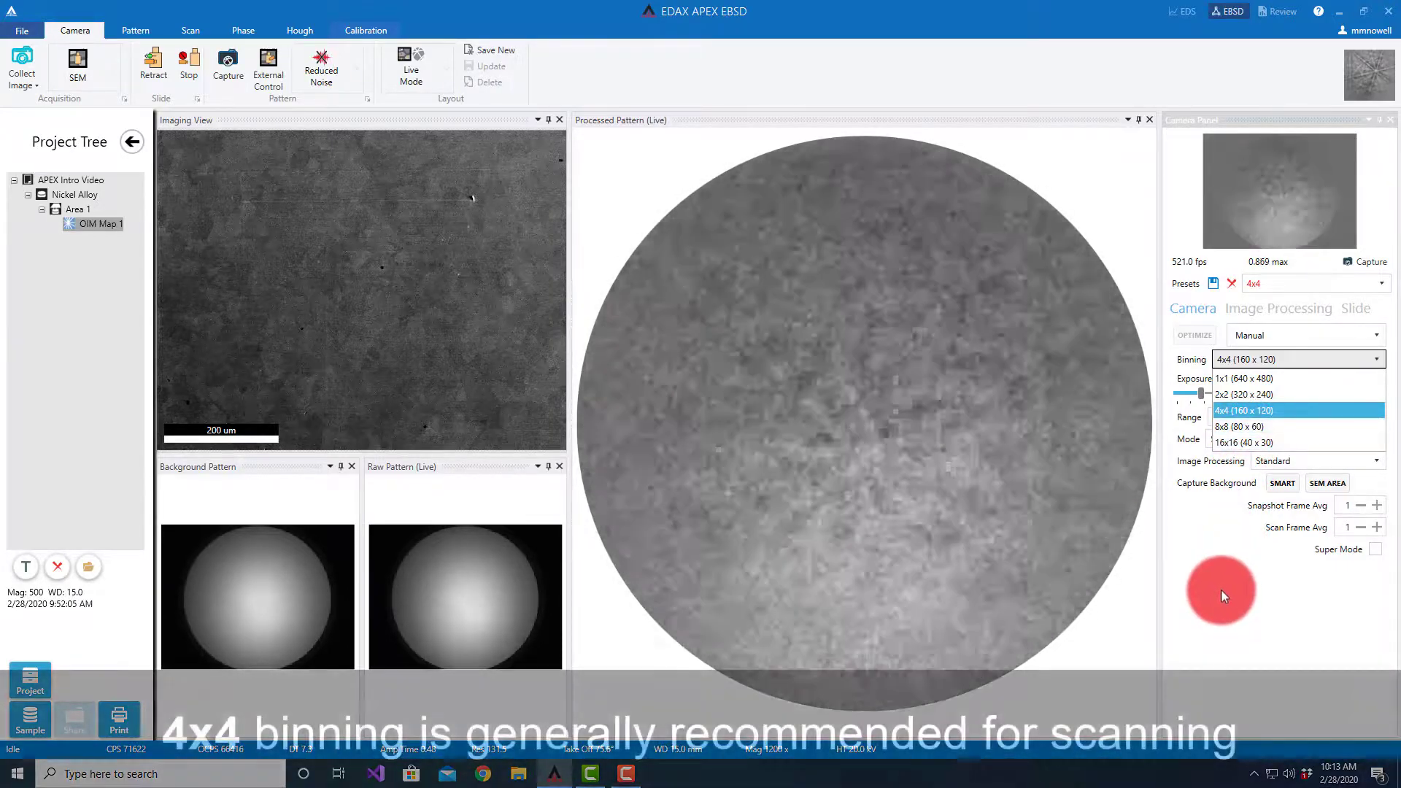
click(1218, 581)
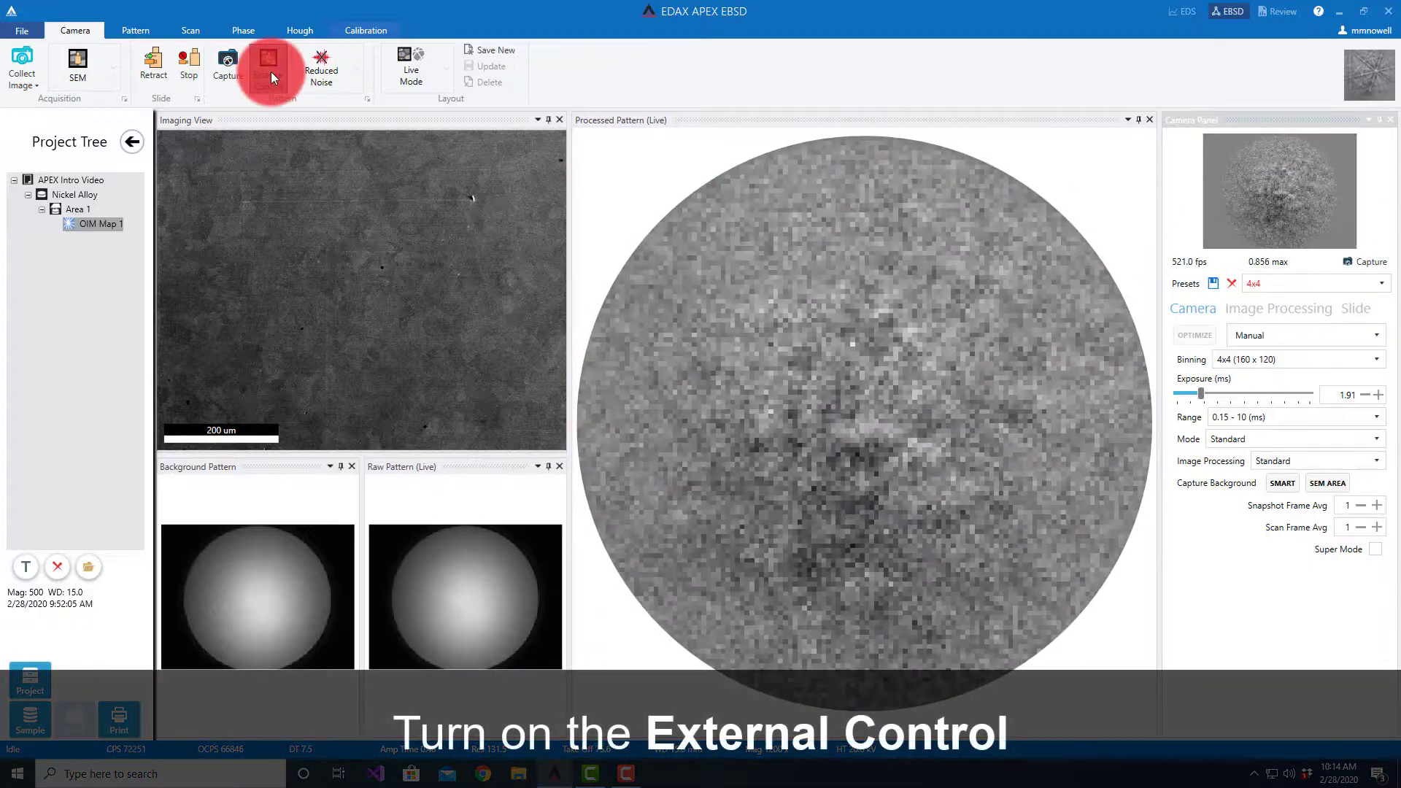
Step: Under external beam control, preview Kikuchi patterns at a few beam spots, then release control
click(271, 72)
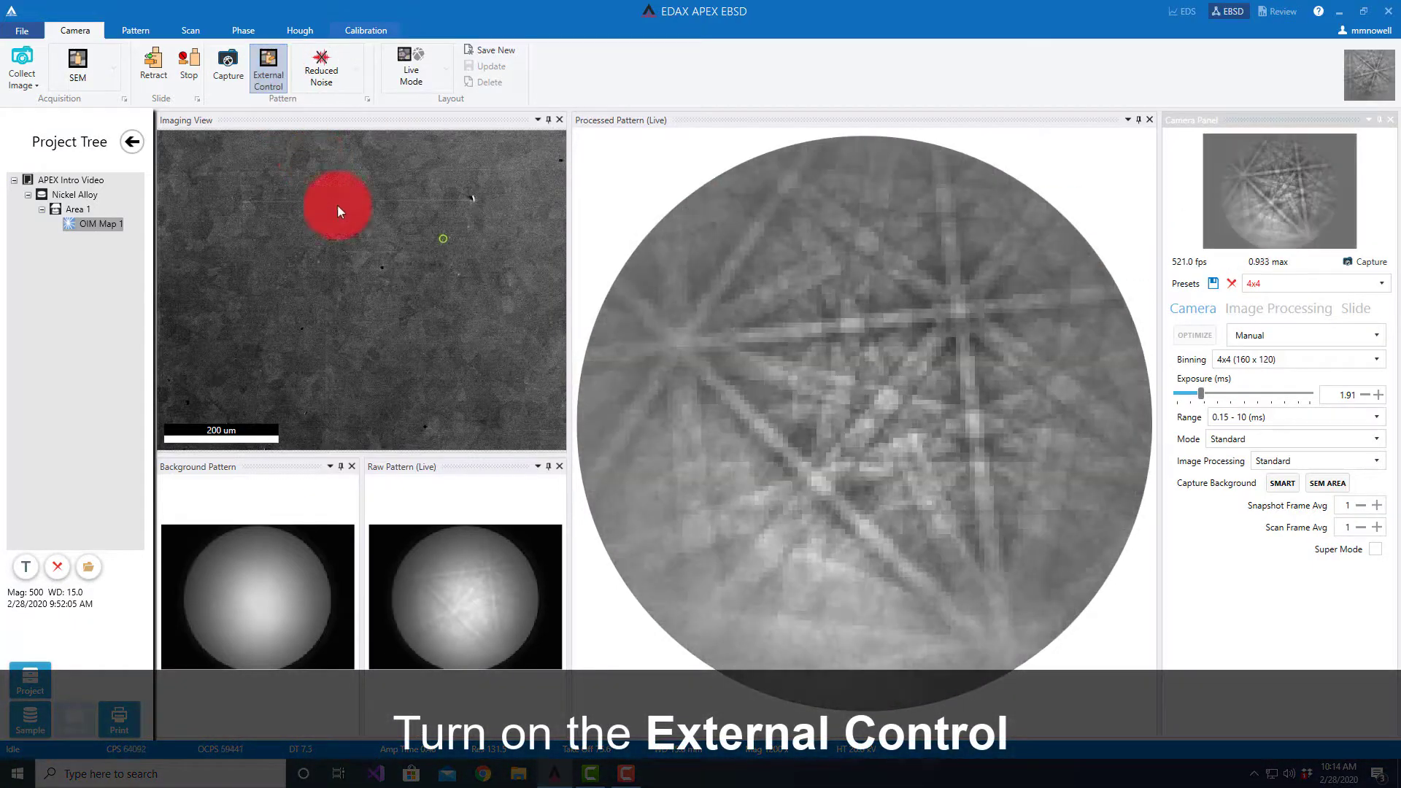
click(362, 253)
mouse_move(316, 296)
mouse_down()
mouse_move(281, 250)
mouse_move(323, 244)
mouse_move(351, 294)
mouse_up()
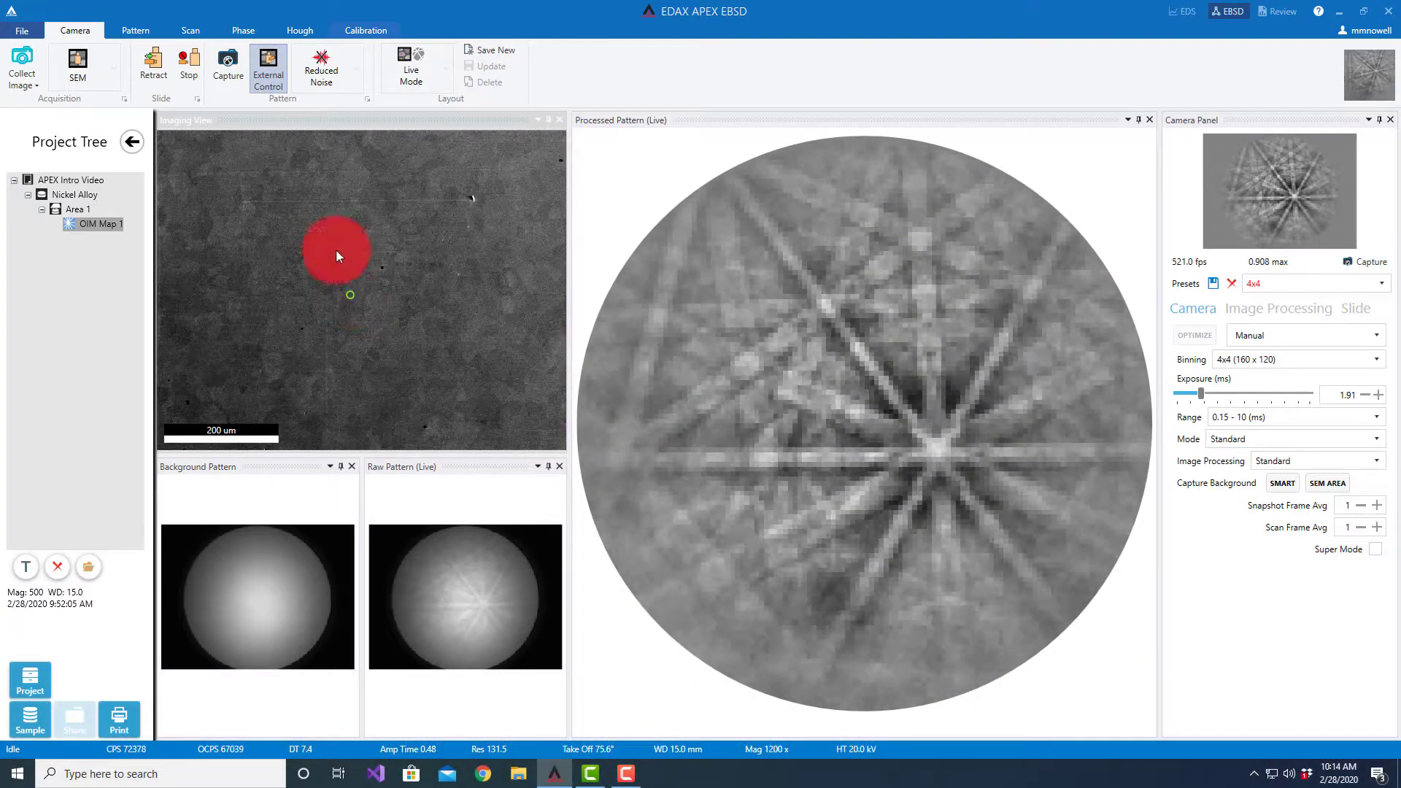
click(274, 57)
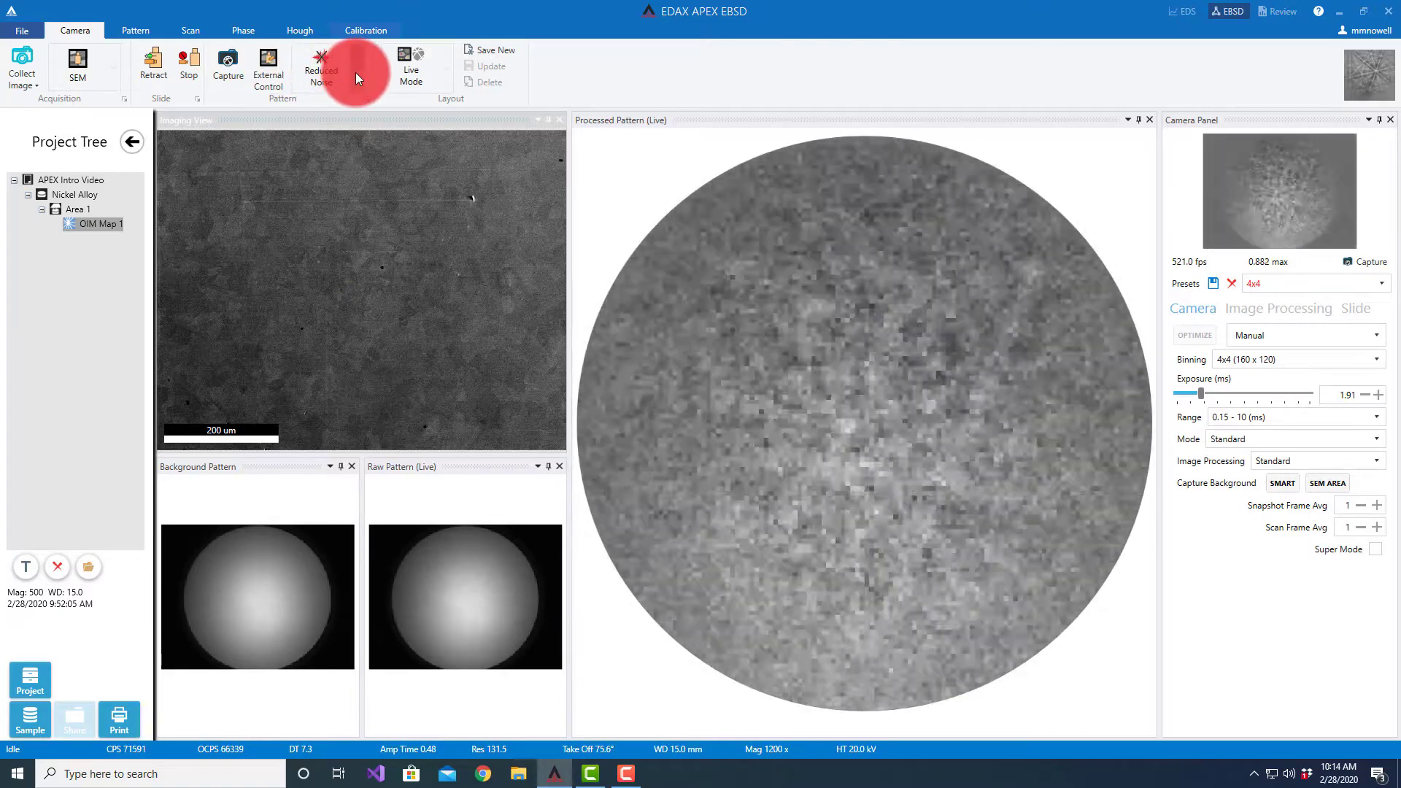
Step: Choose Fast as the camera optimization routine
click(355, 72)
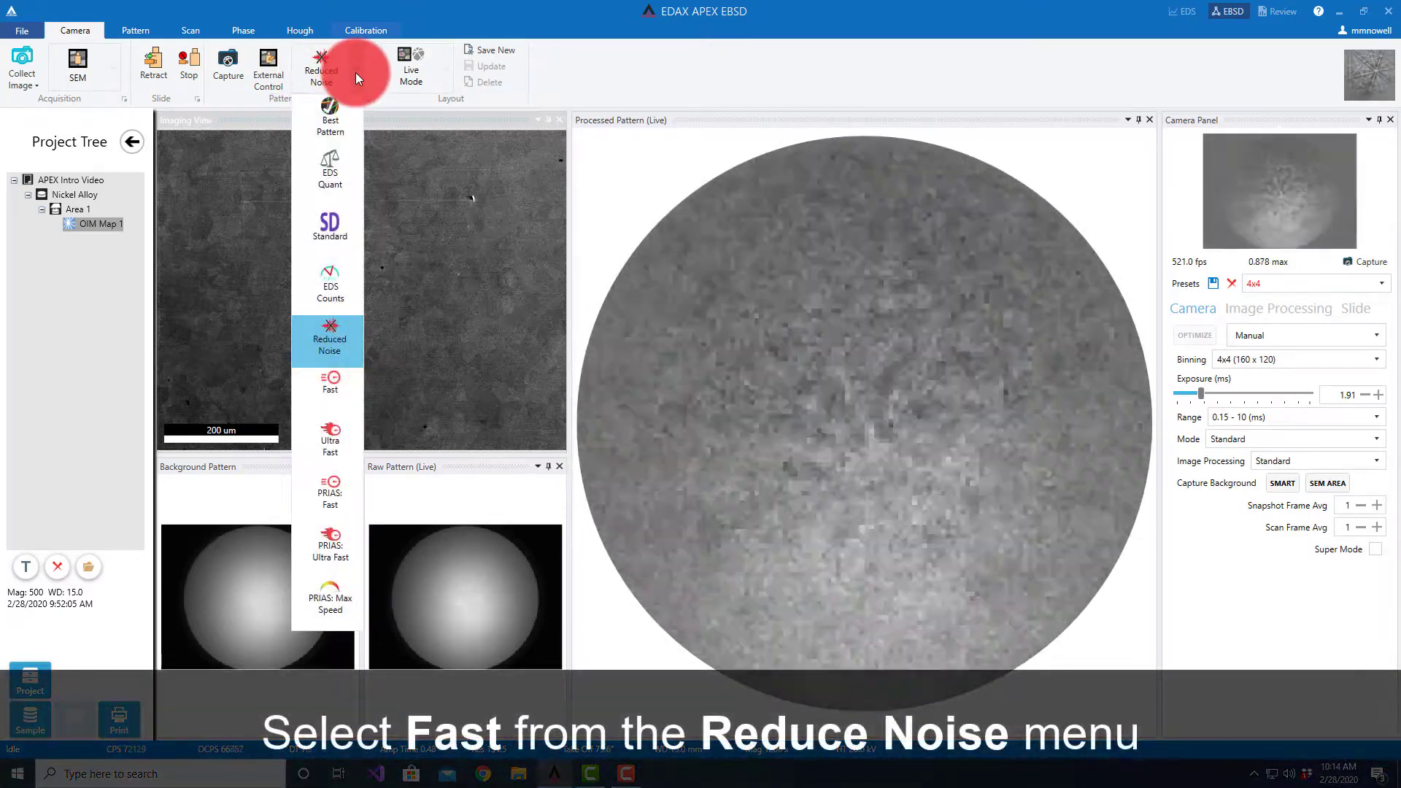
key(Down)
key(Return)
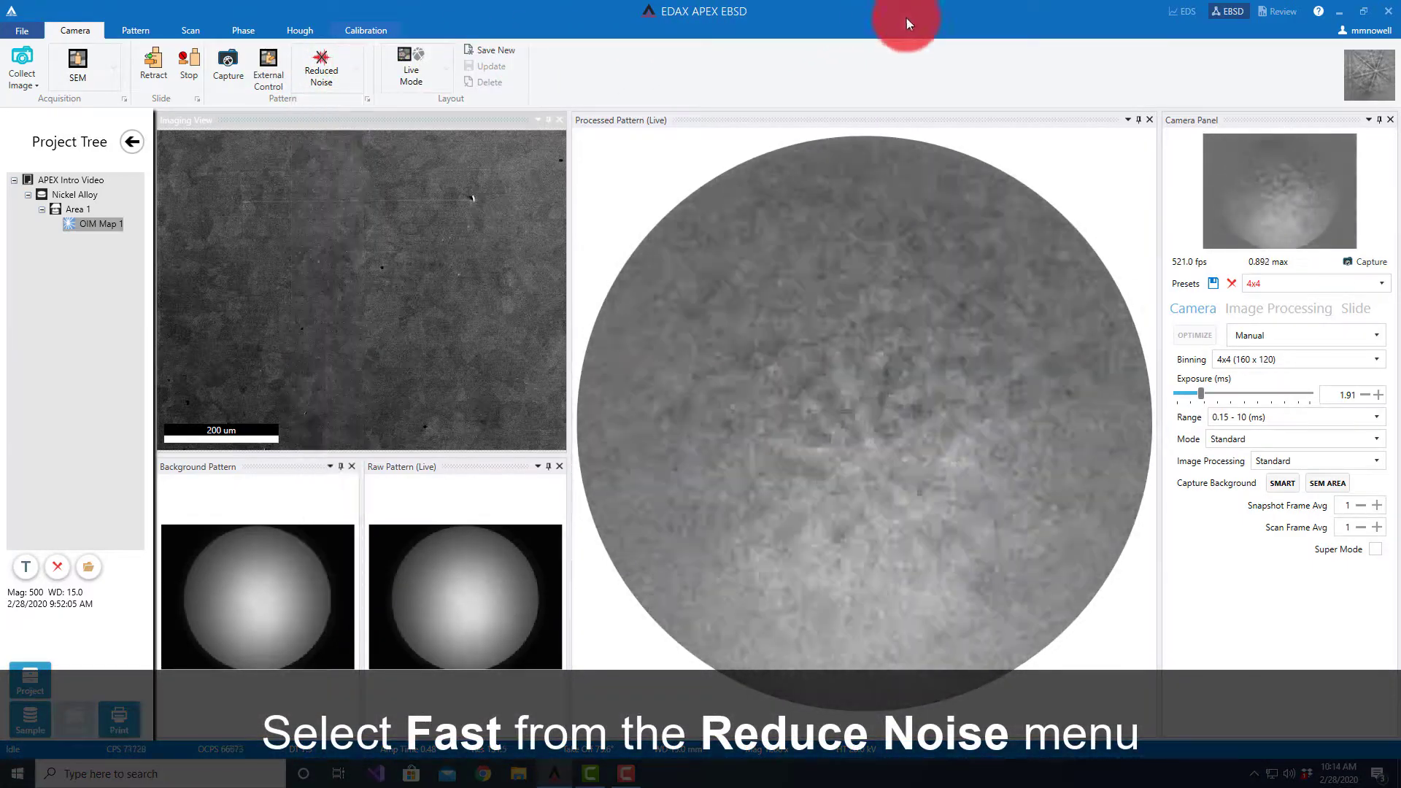
click(1376, 335)
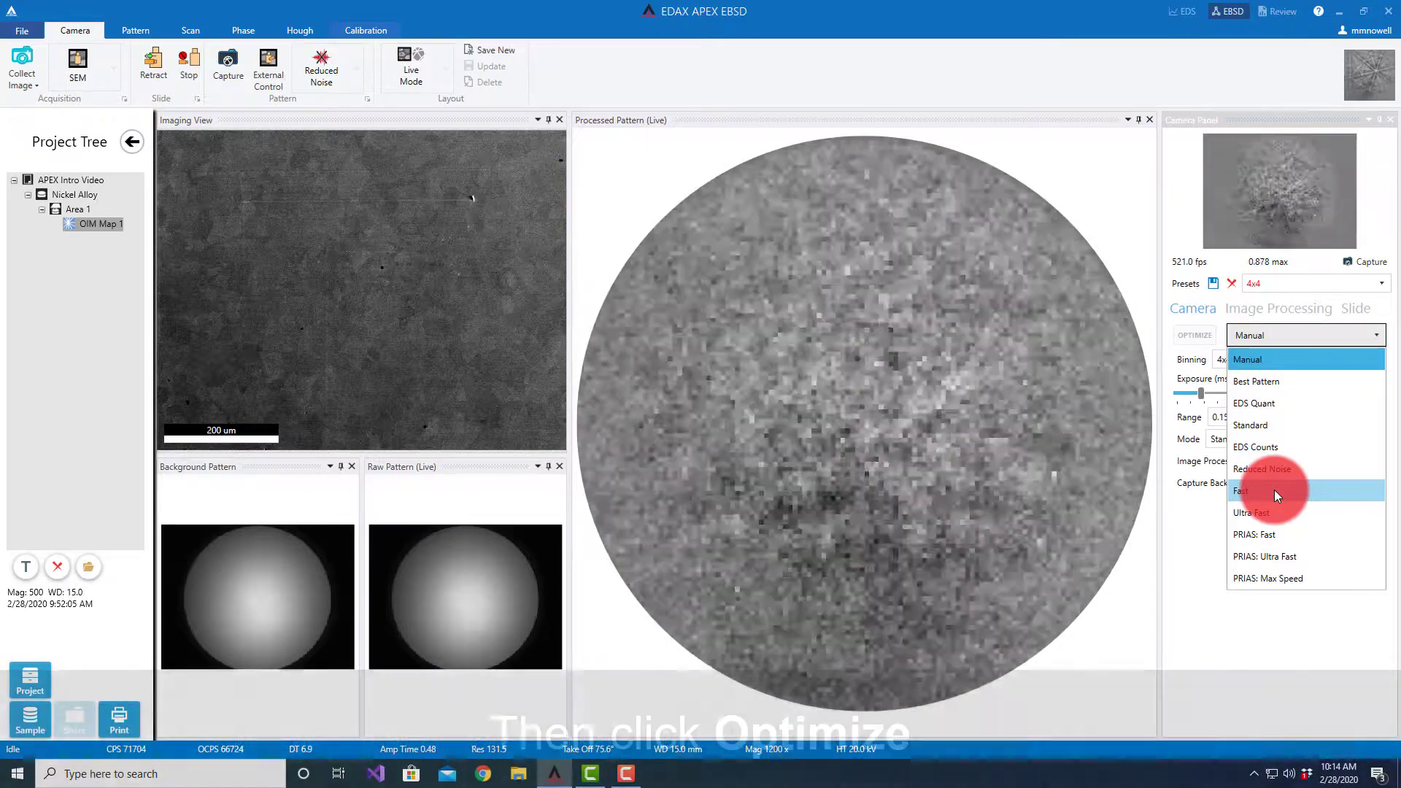
Step: Optimize the camera in Fast mode (0.25 ms, 3968 fps) and check patterns at two beam spots
click(1274, 491)
click(1189, 336)
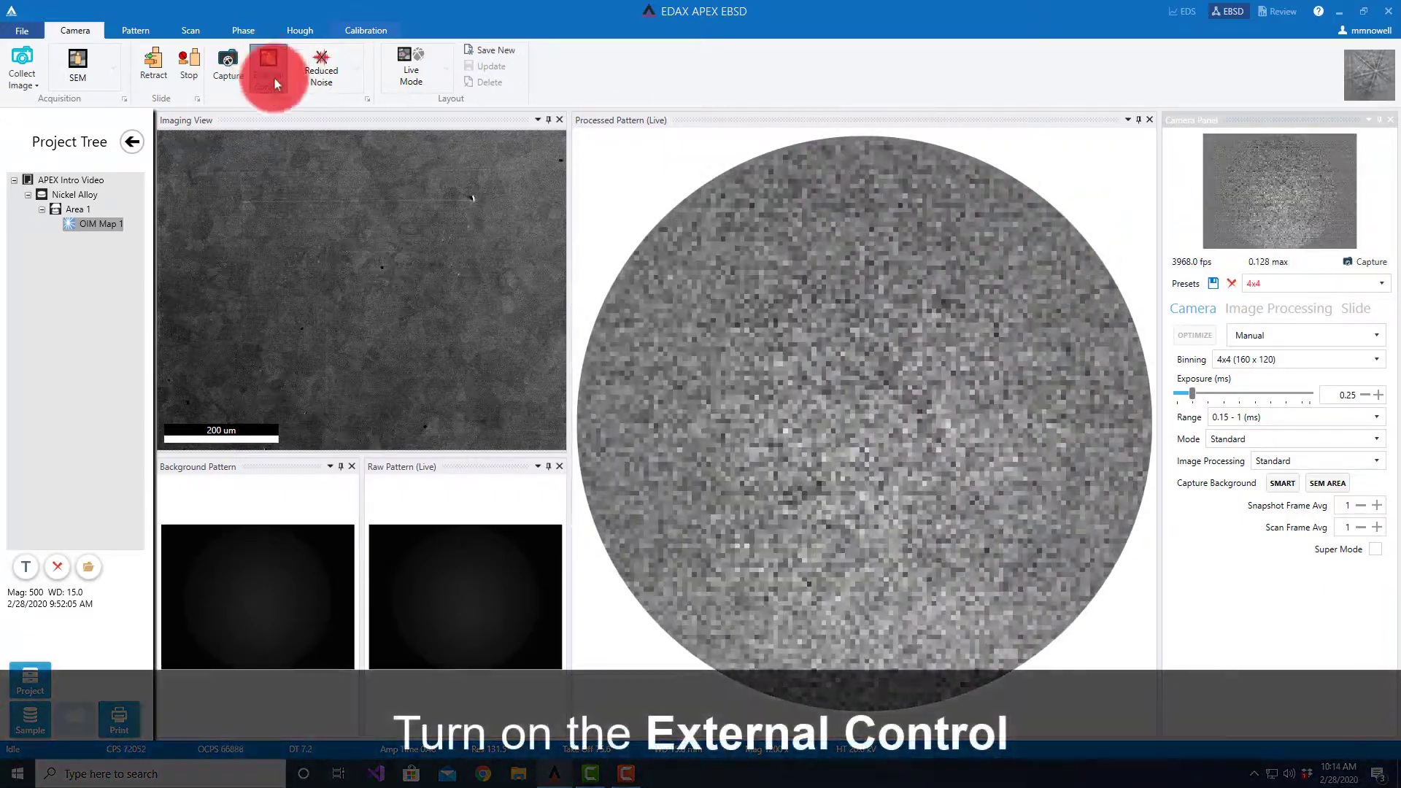
click(275, 78)
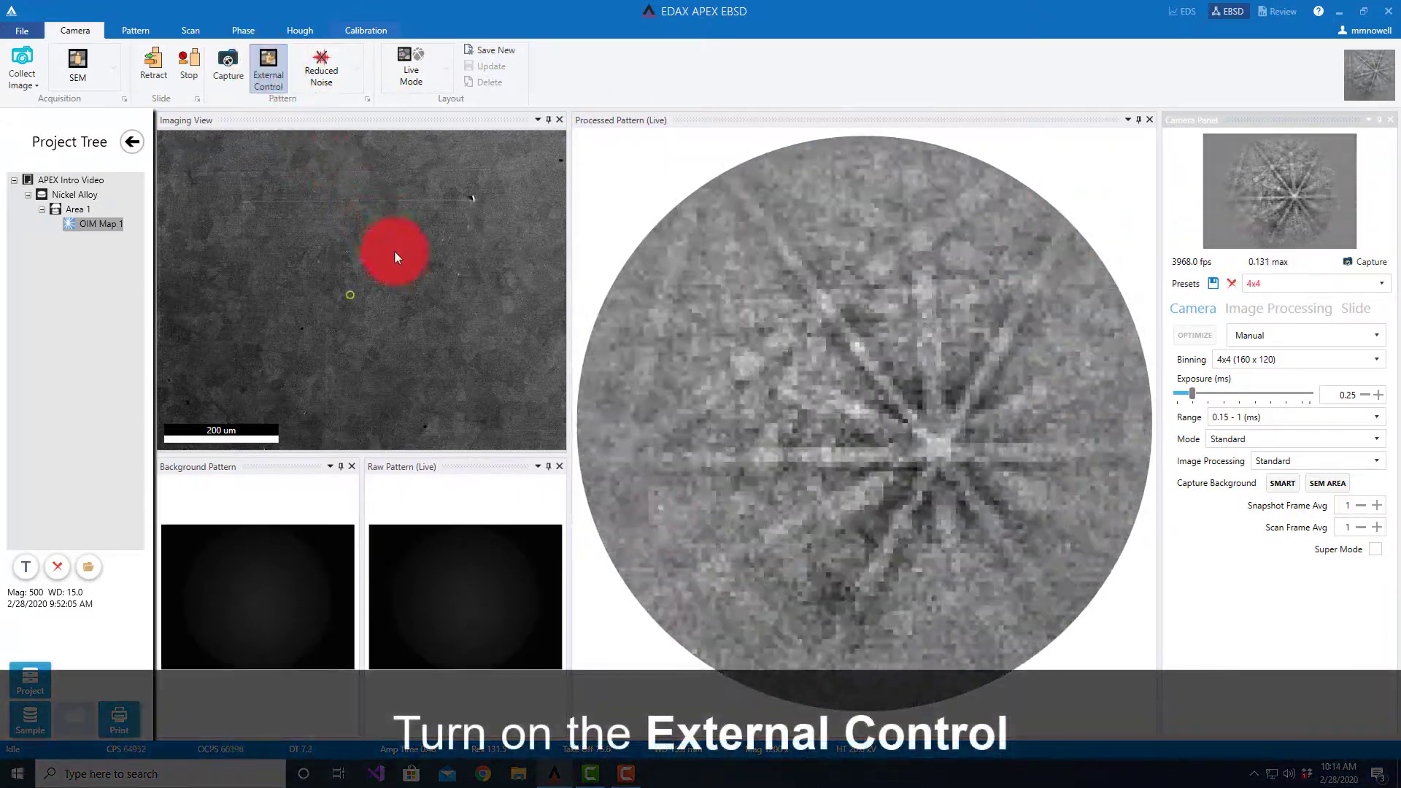
click(273, 217)
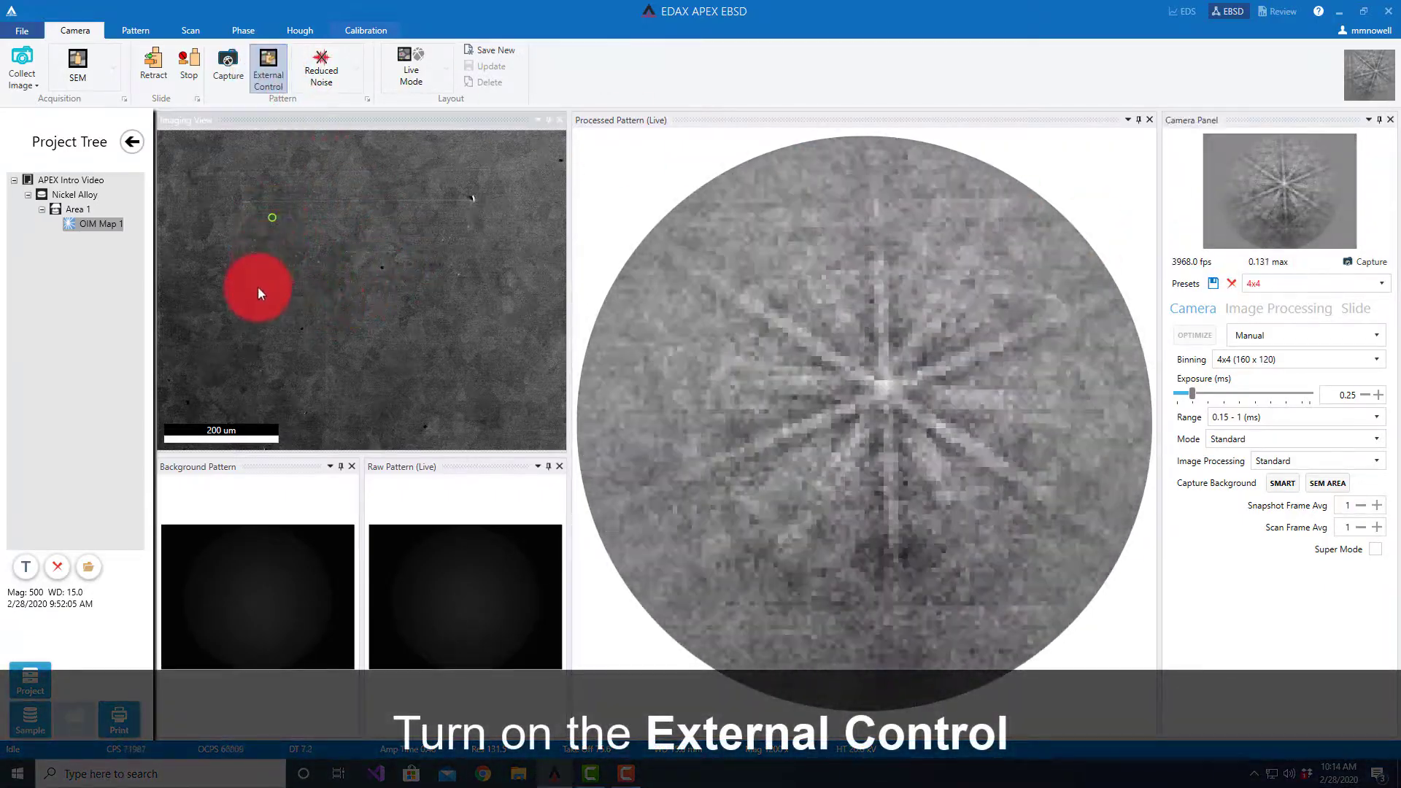
click(257, 292)
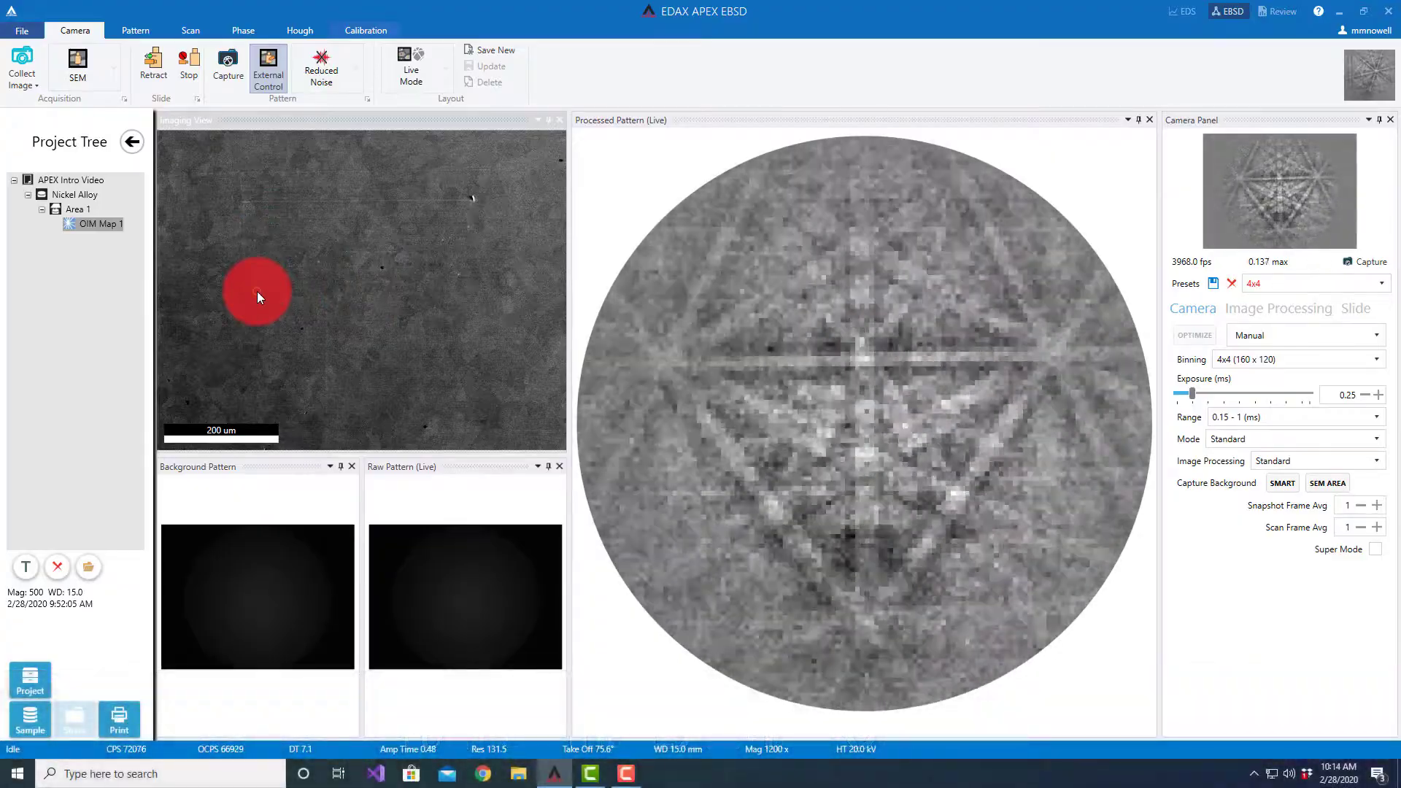
click(263, 76)
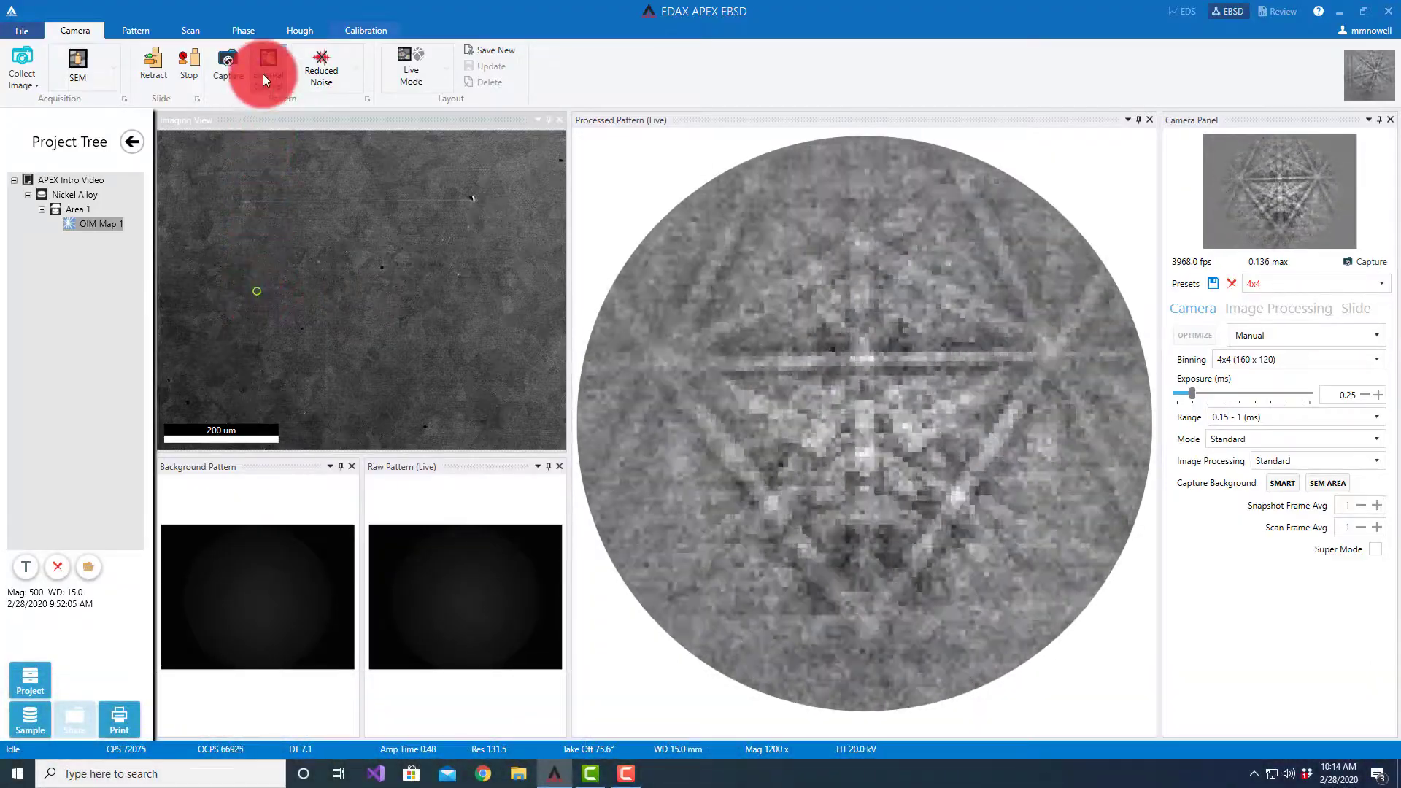
Step: Index a new beam spot's pattern as Nickel (CI 0.929) and return to the Camera view
click(136, 32)
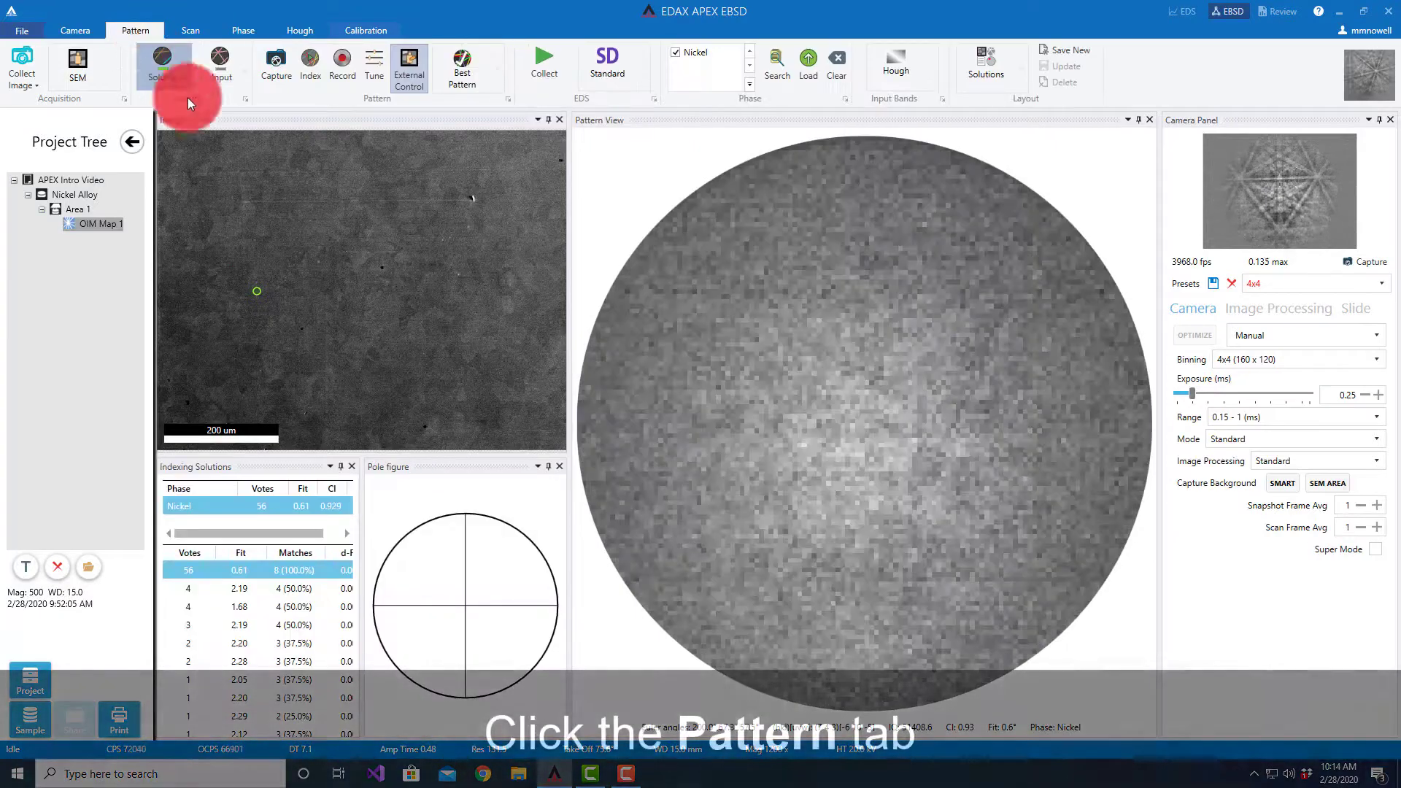
click(305, 258)
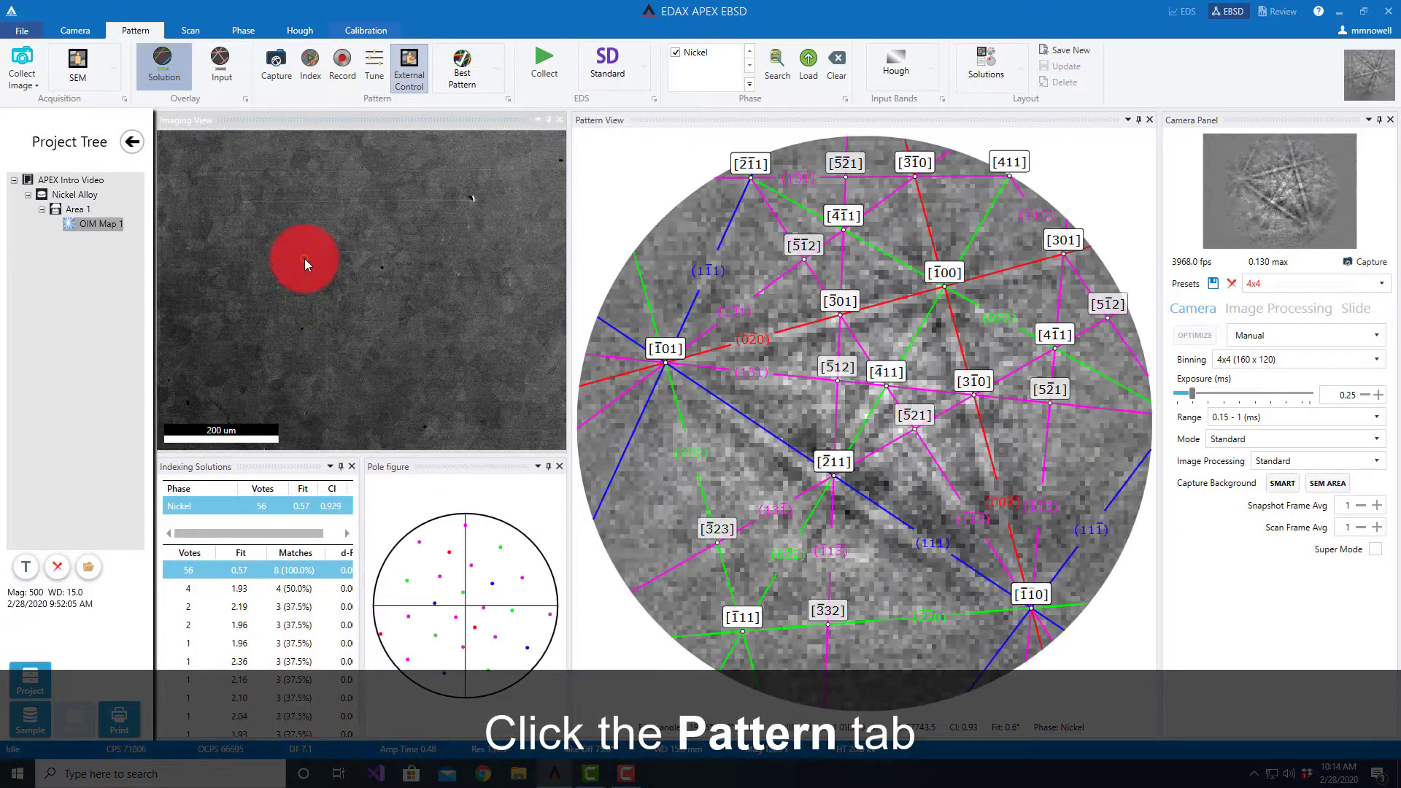
click(264, 511)
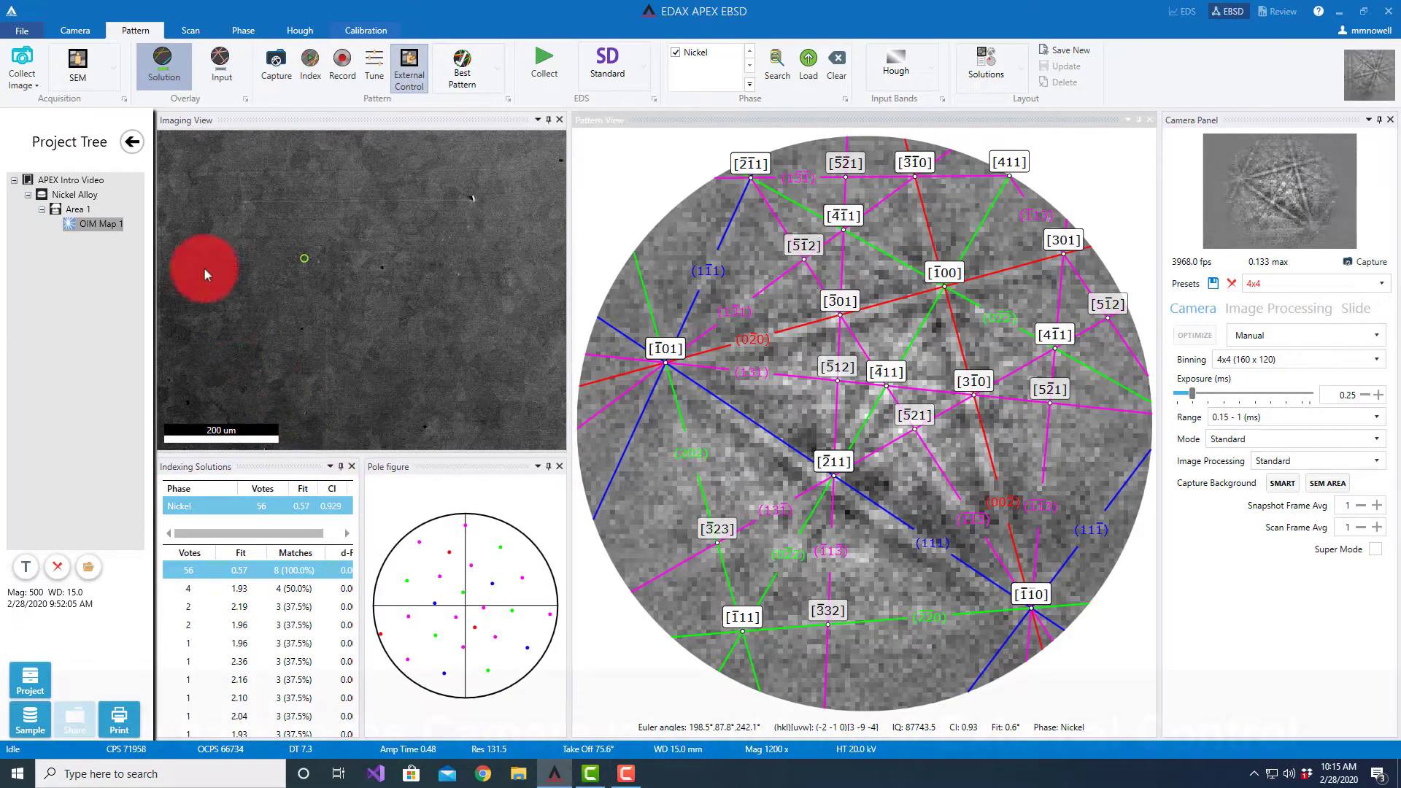
click(73, 31)
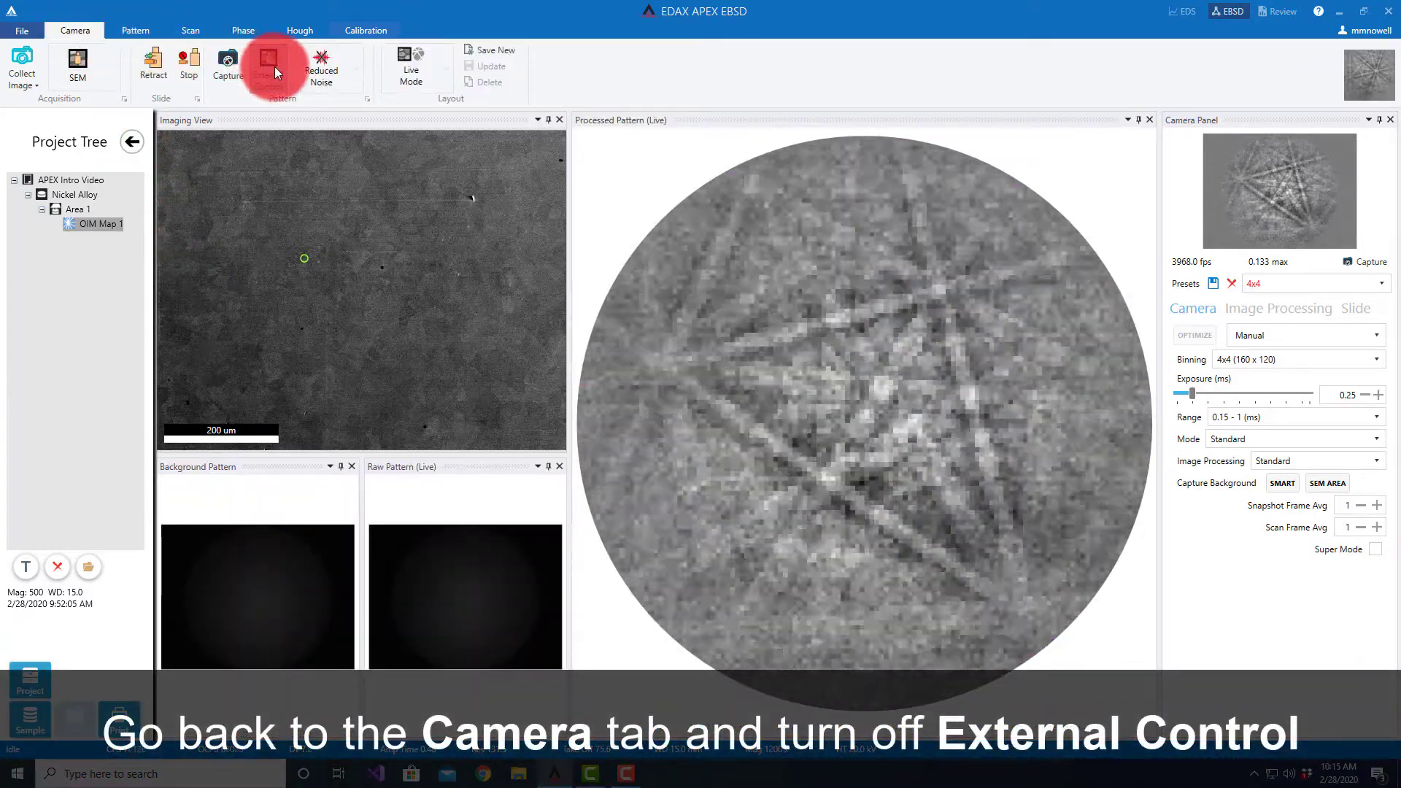
Step: Raise exposure from 0.25 to 0.29 ms, then collect SEM Area and SMART backgrounds
click(275, 67)
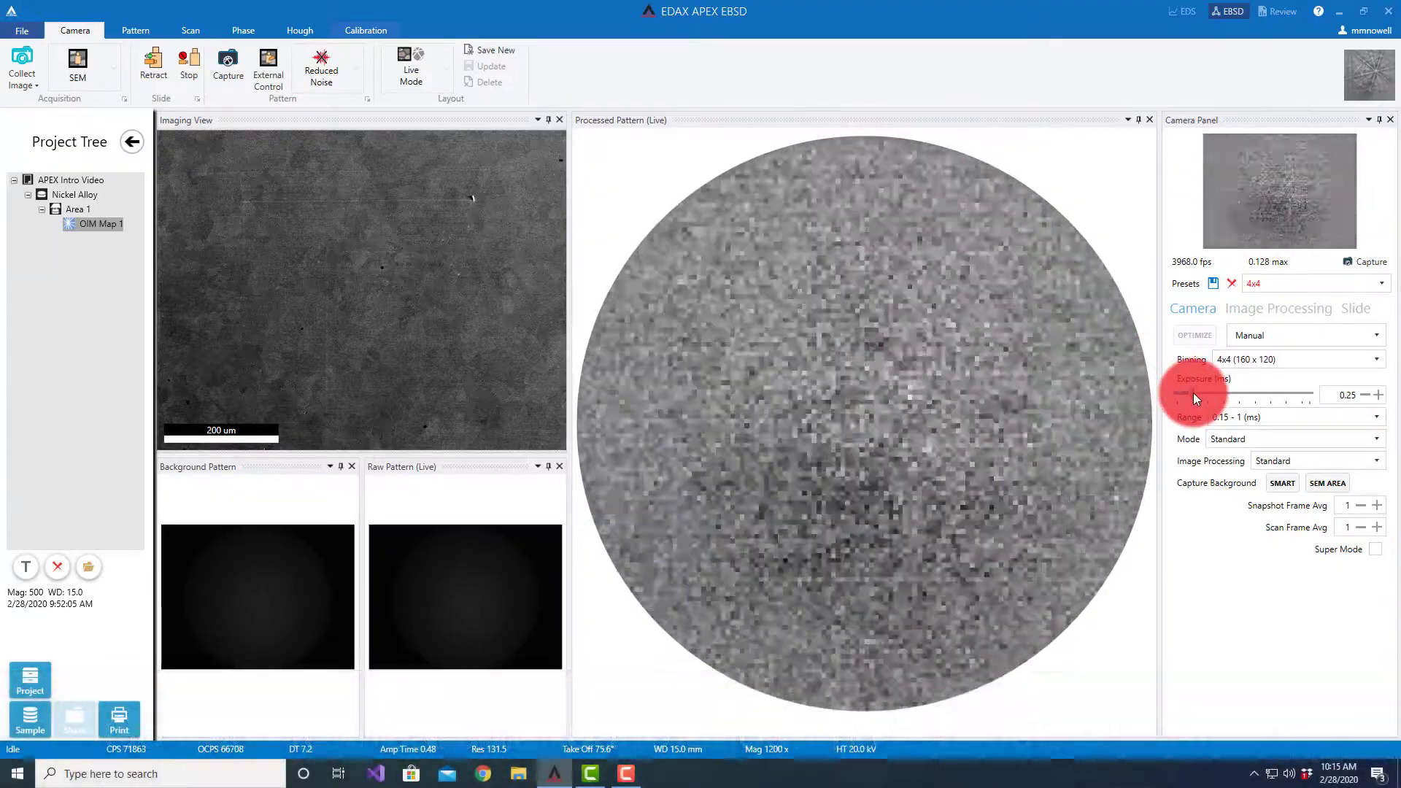
drag(1192, 394, 1211, 393)
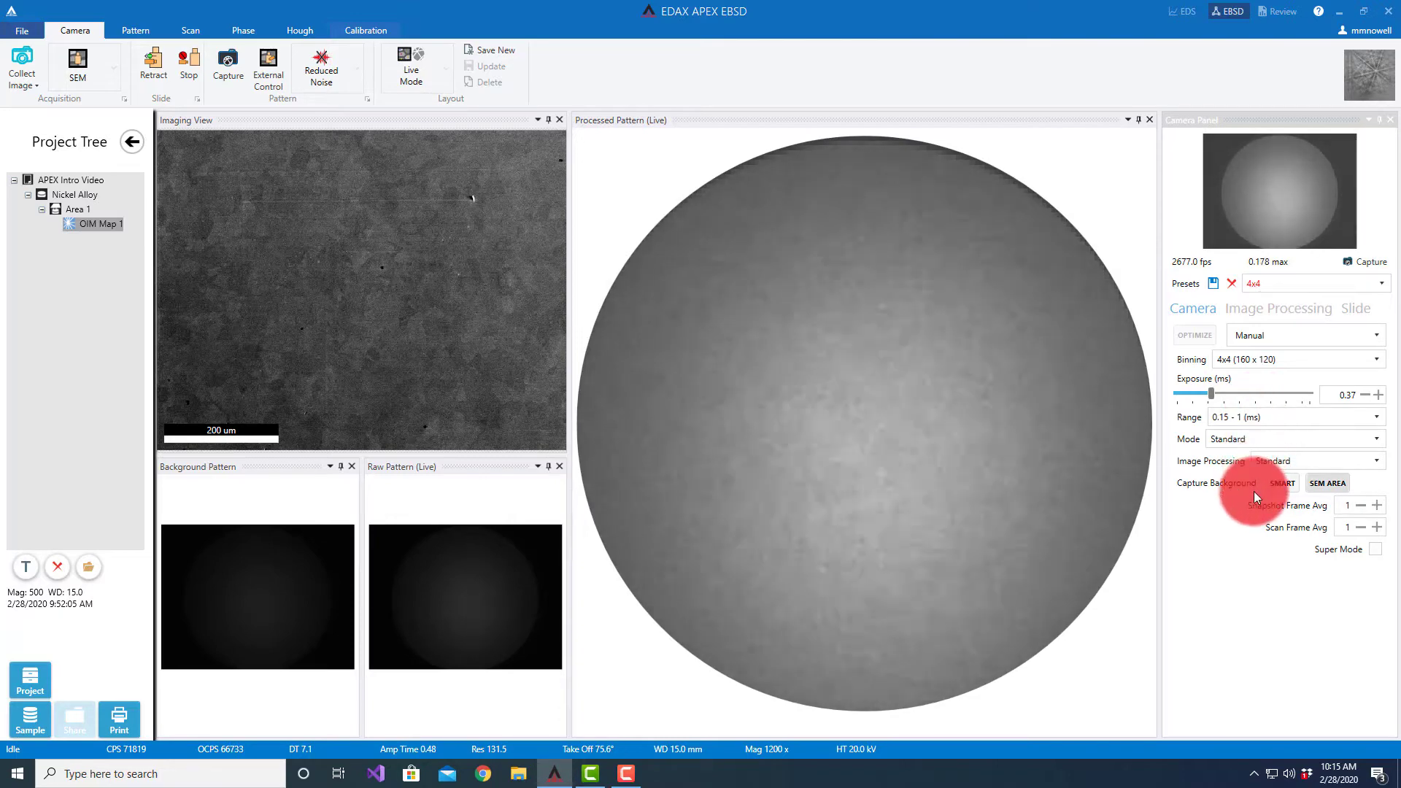
click(1329, 483)
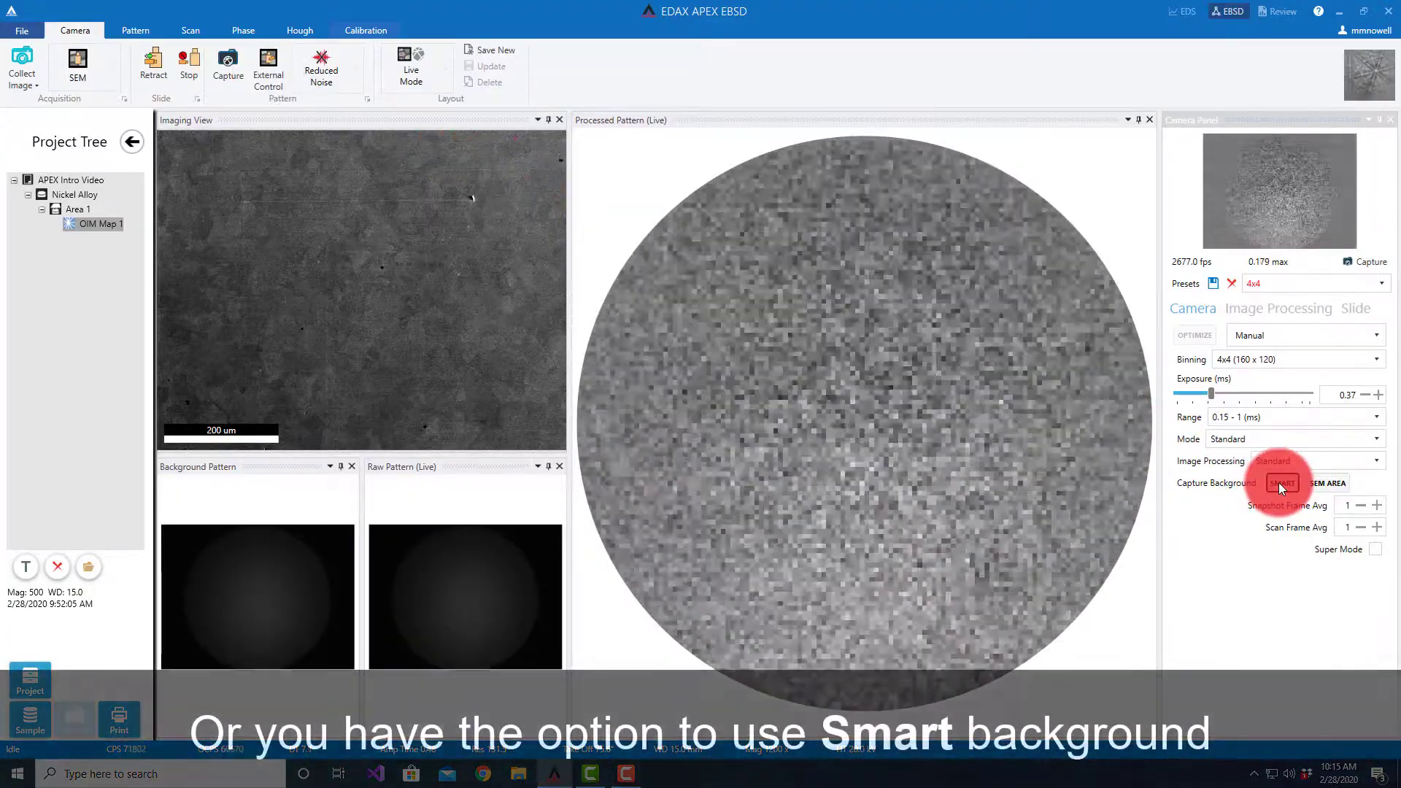
click(1278, 483)
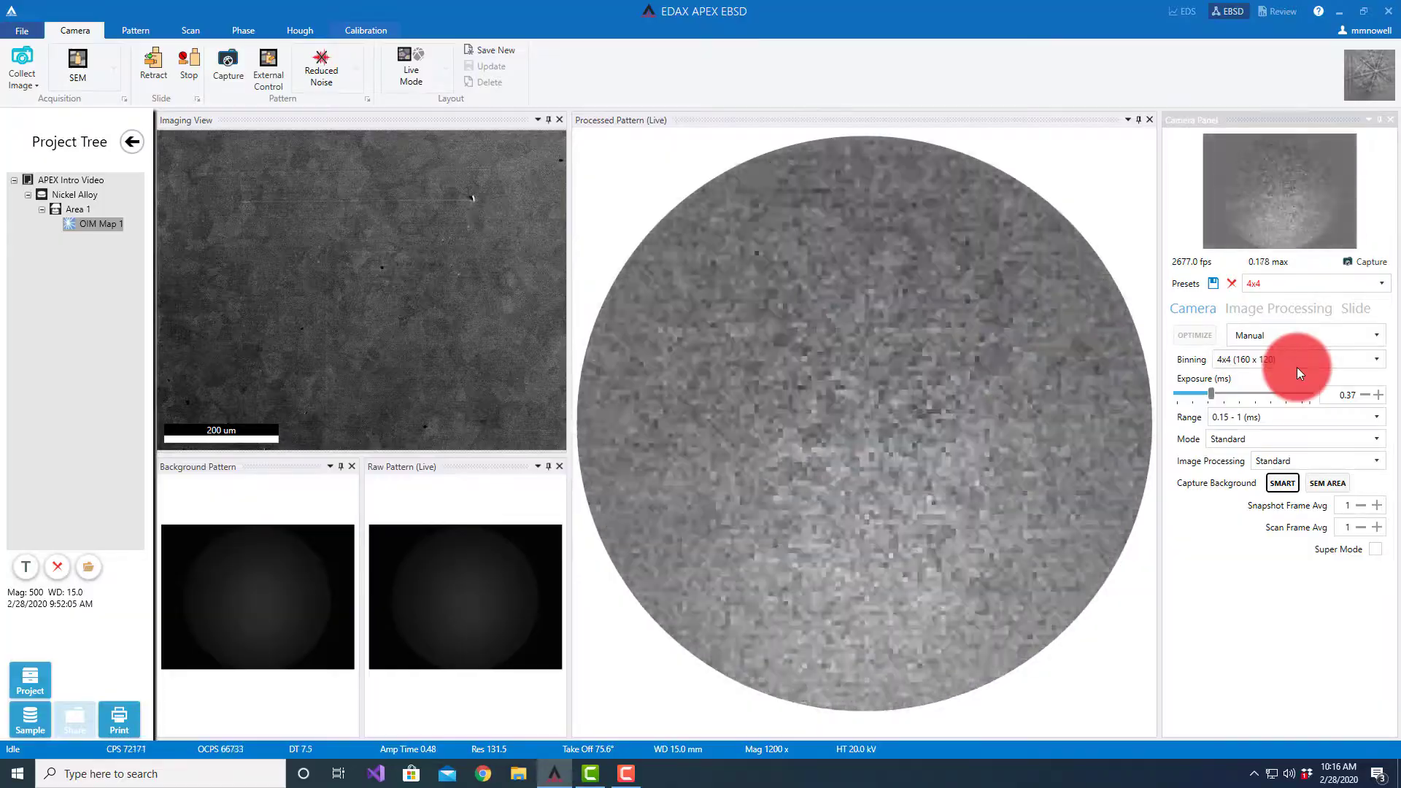
Step: Keep the 0.15 - 1 ms range and Standard mode, then rerun Fast optimization
click(1320, 415)
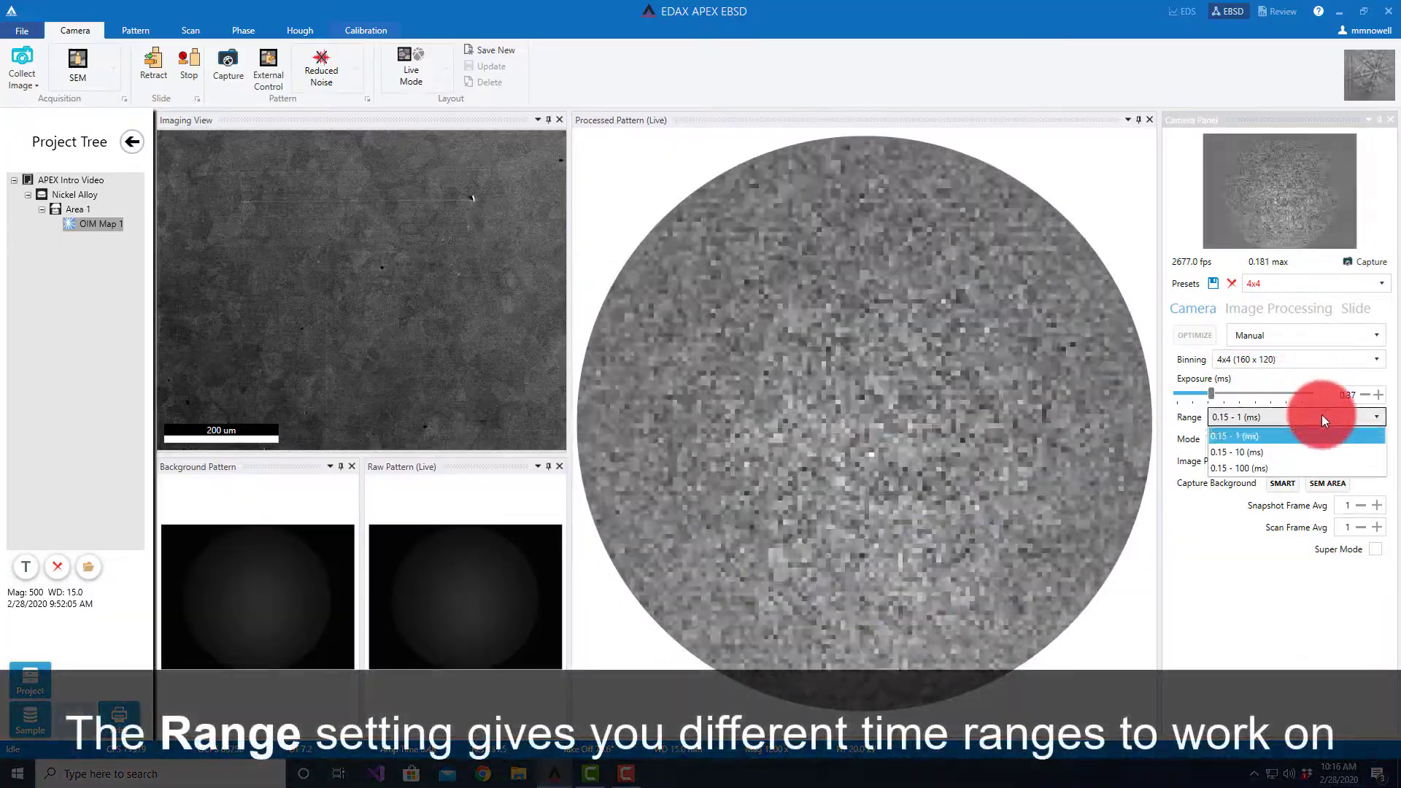
click(1230, 437)
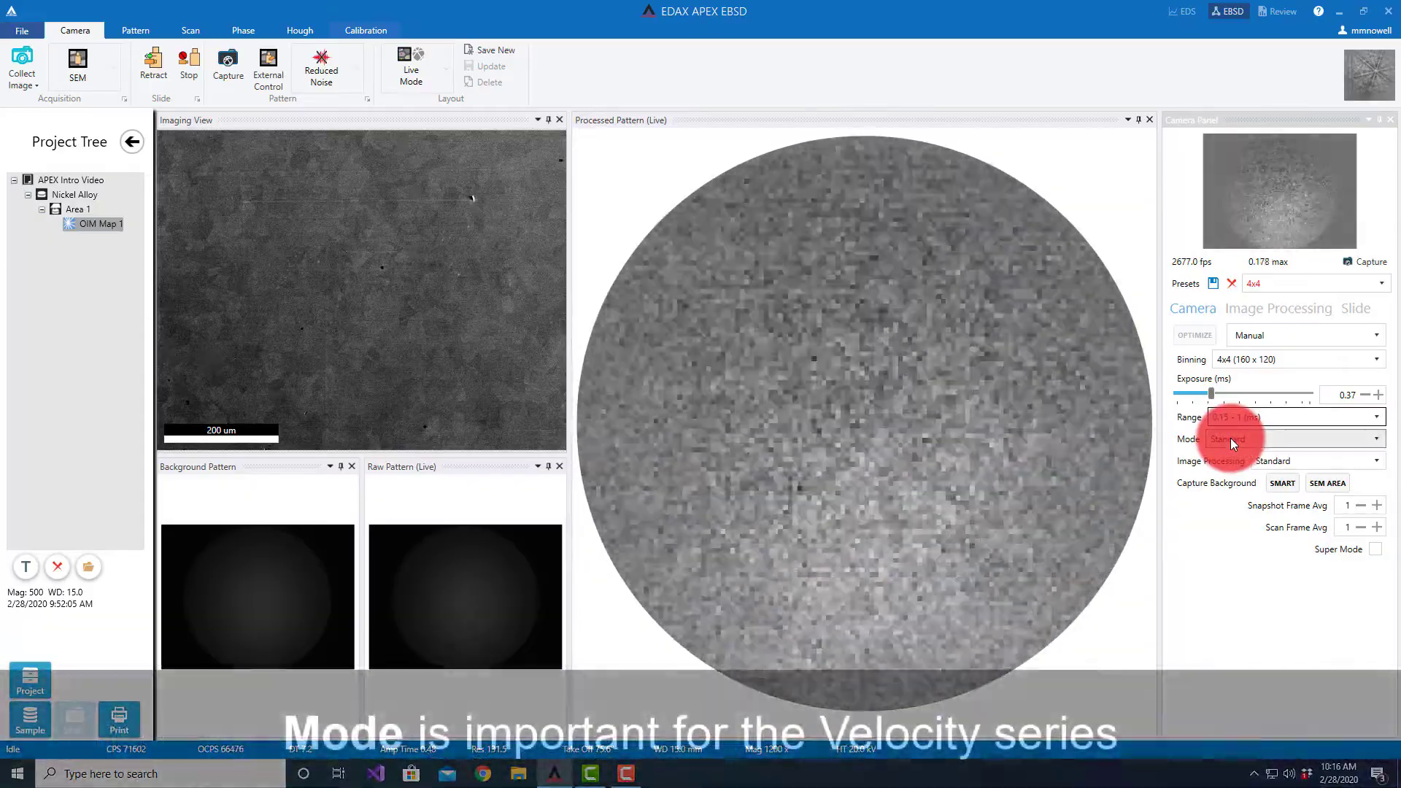
click(1230, 438)
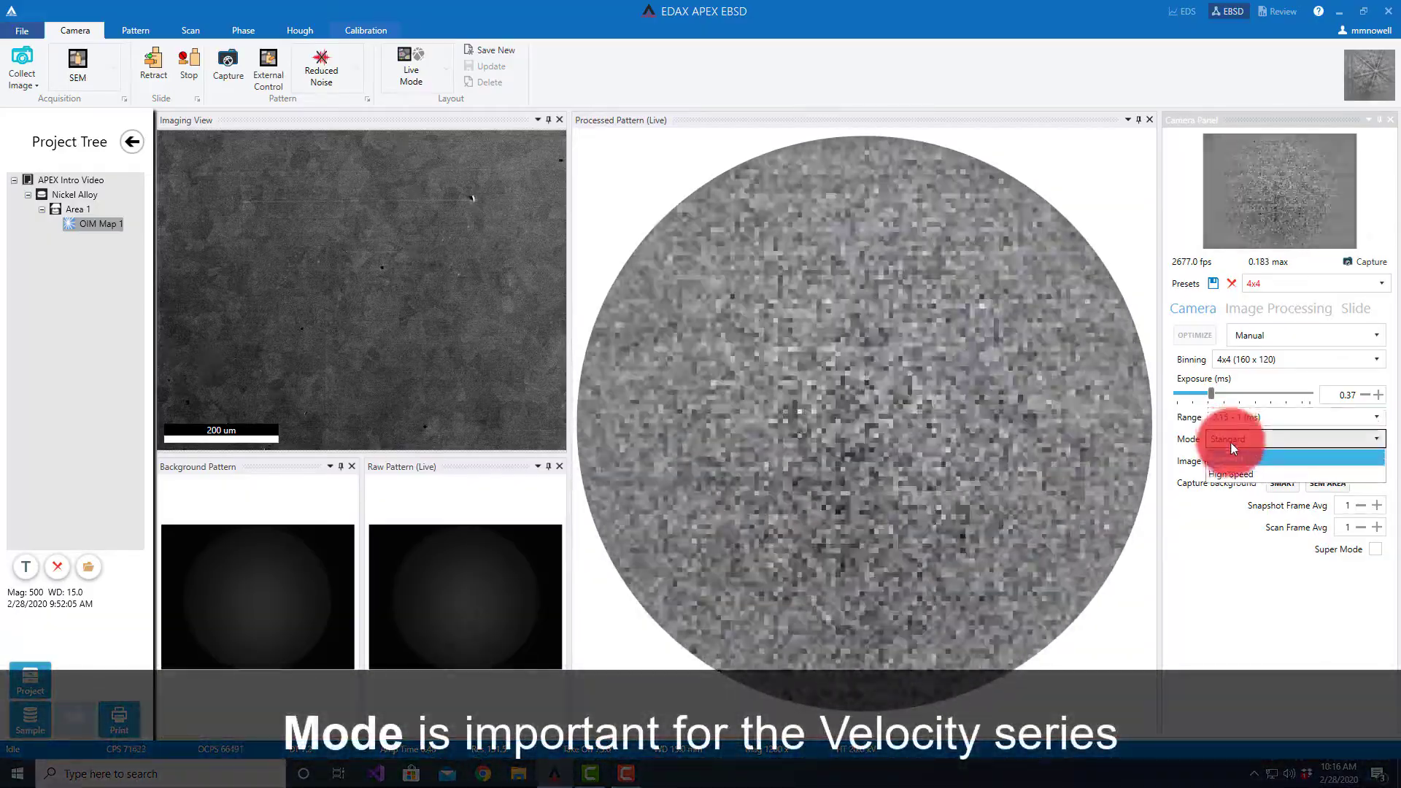
click(1238, 595)
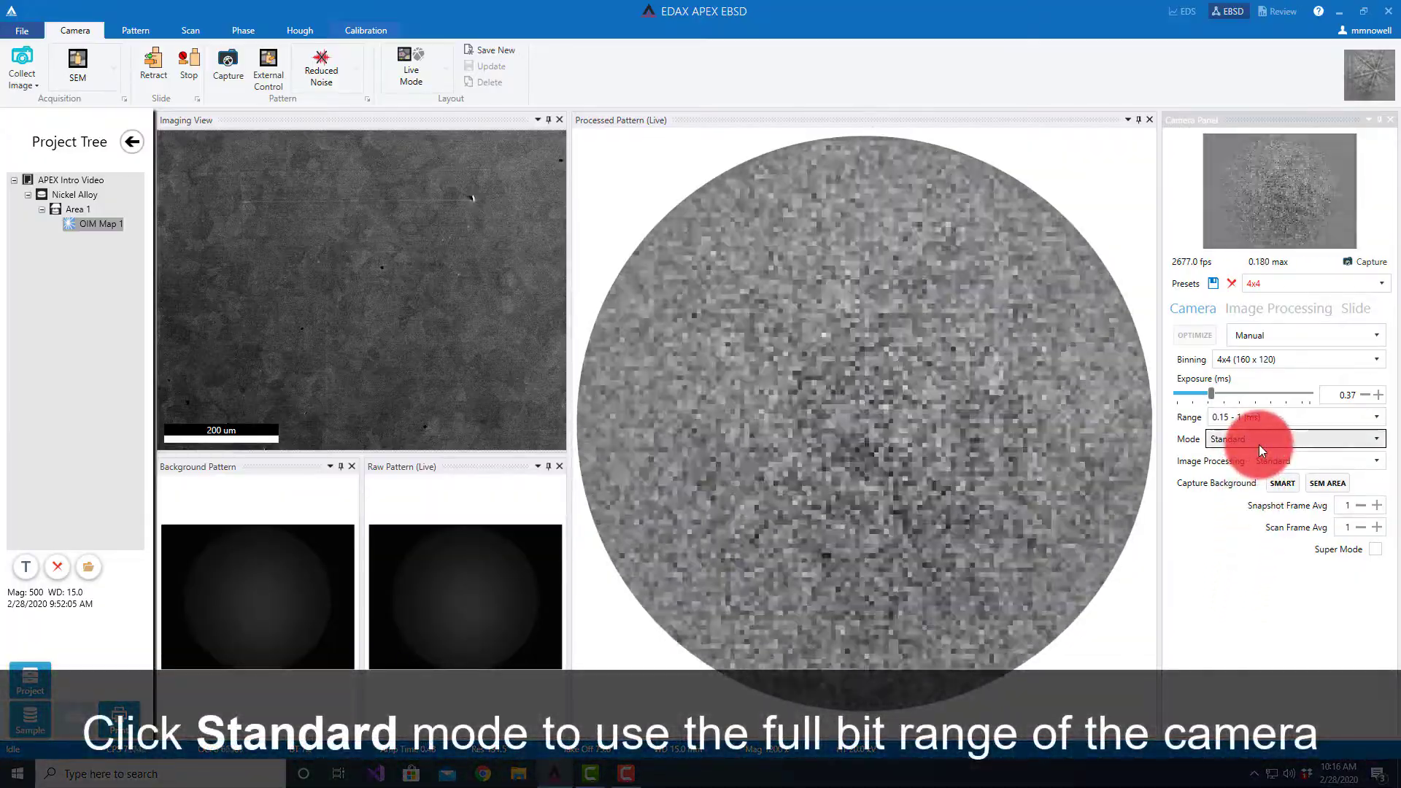
click(1375, 336)
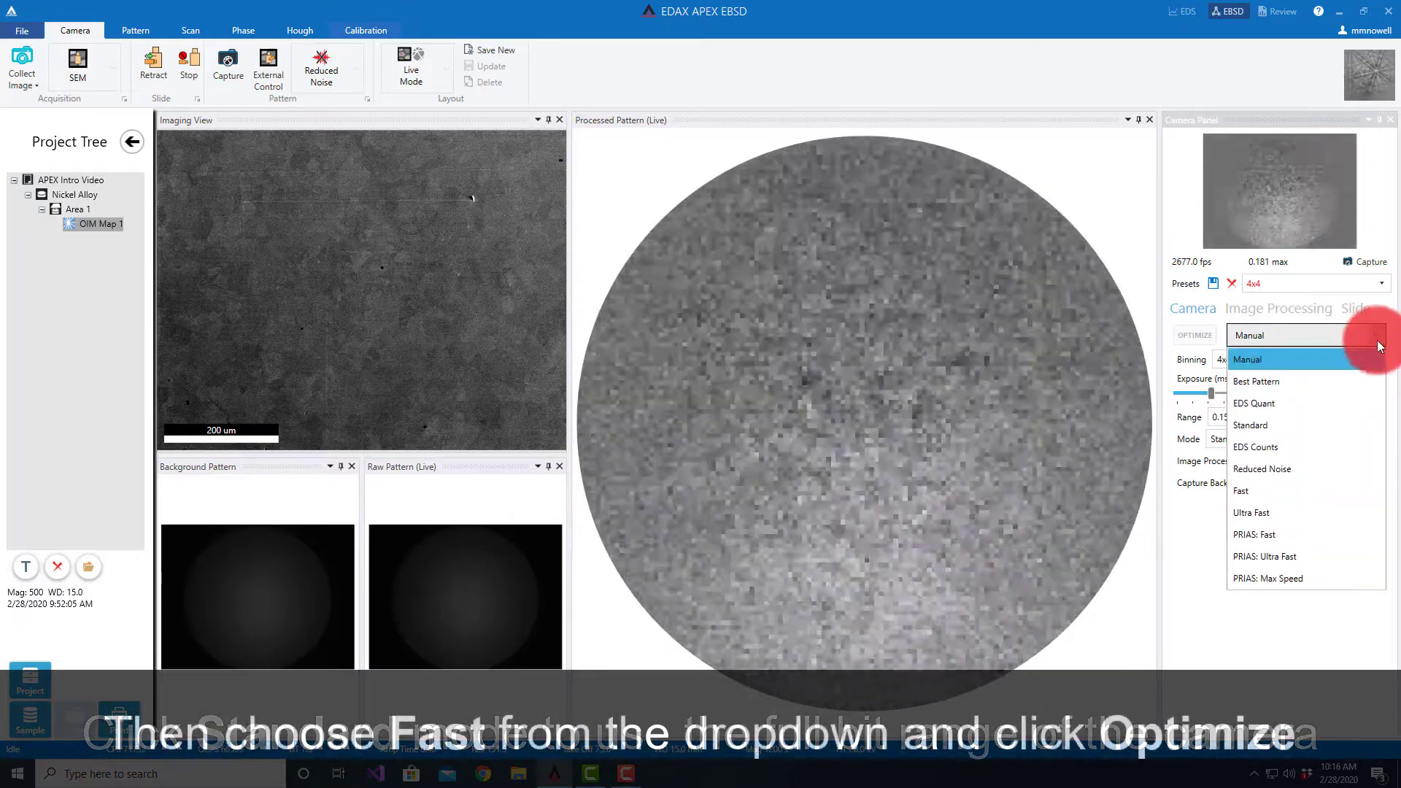
click(1257, 490)
click(1191, 338)
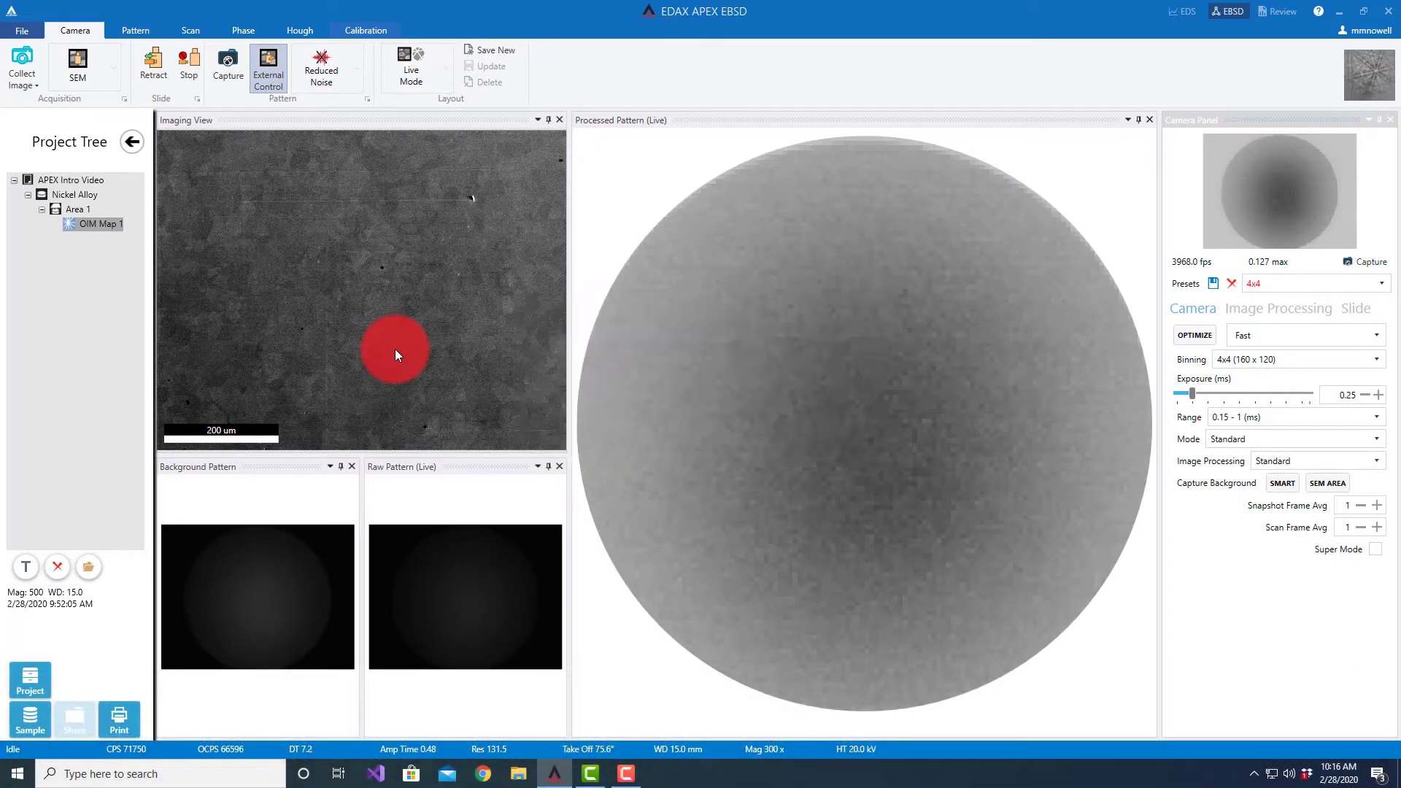
Step: Collect a Coarse-preset 25,380-point IPF map as OIM Map 2 and close the statistics
click(191, 32)
click(536, 69)
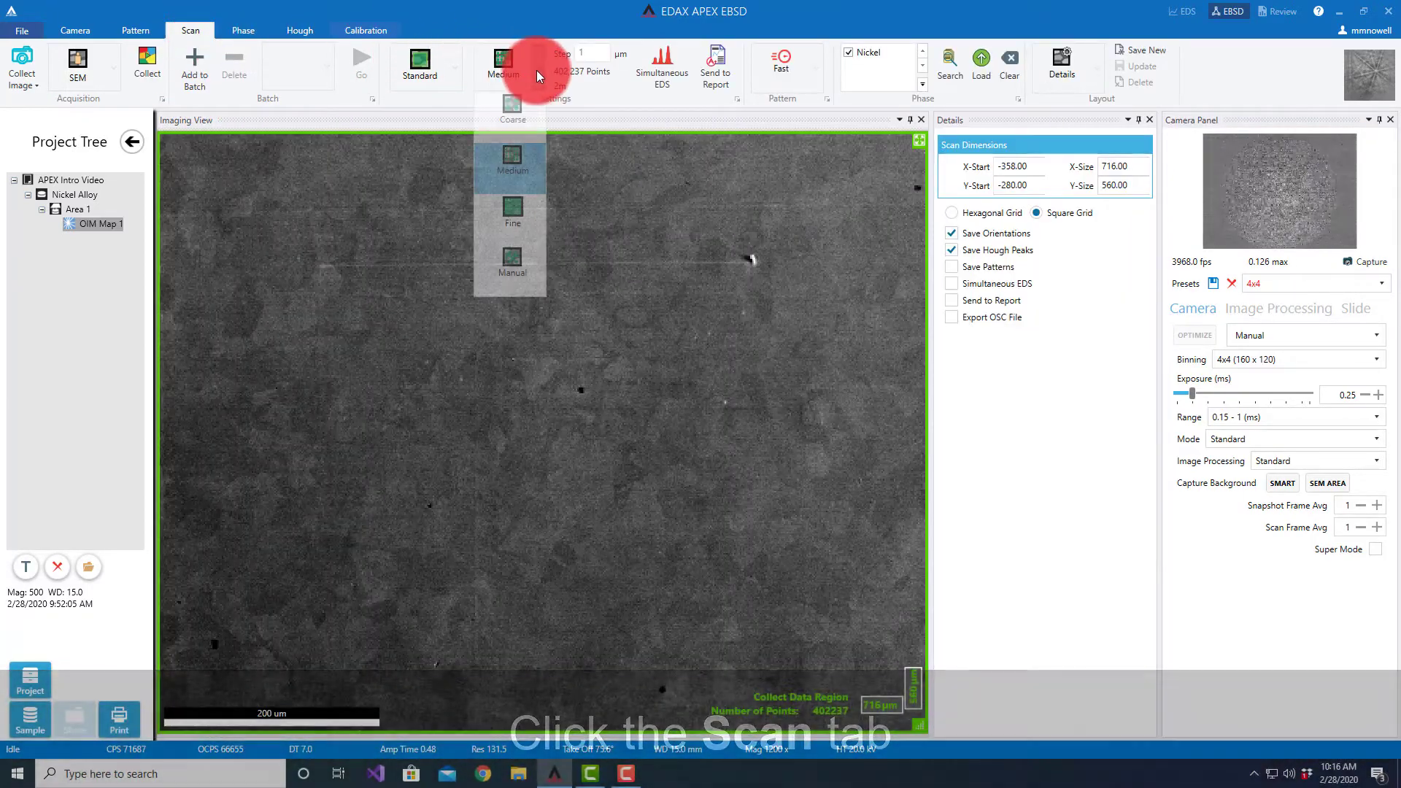
click(517, 125)
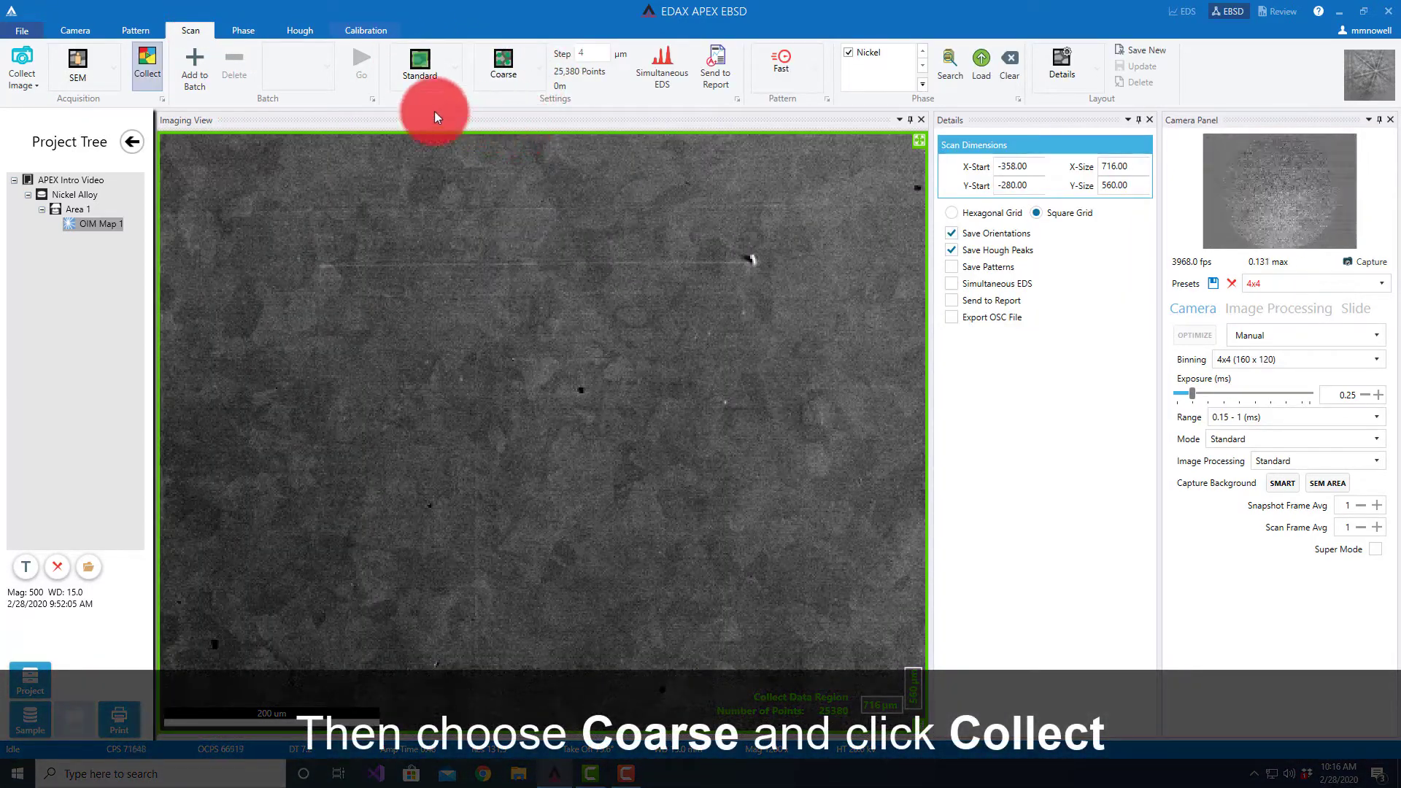
click(145, 62)
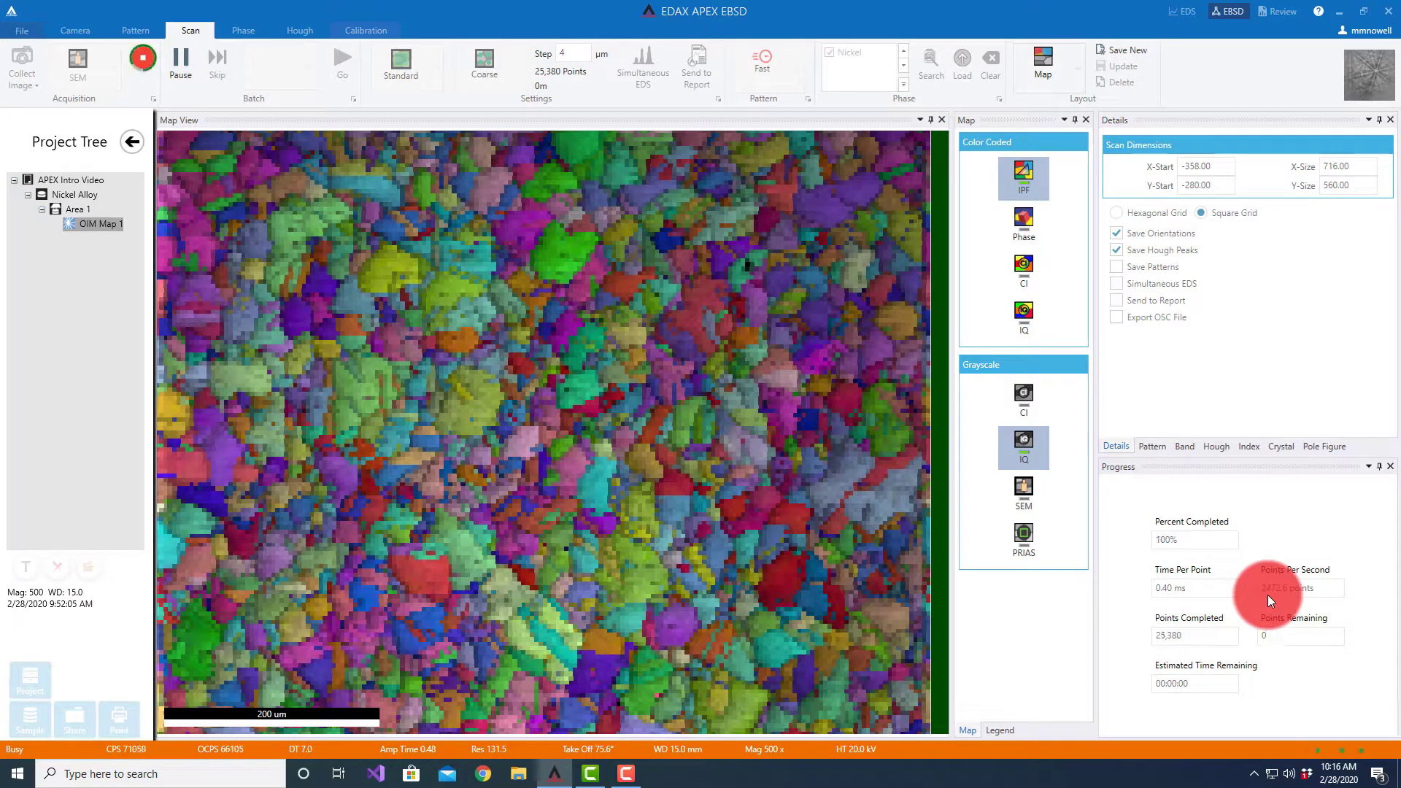
click(868, 425)
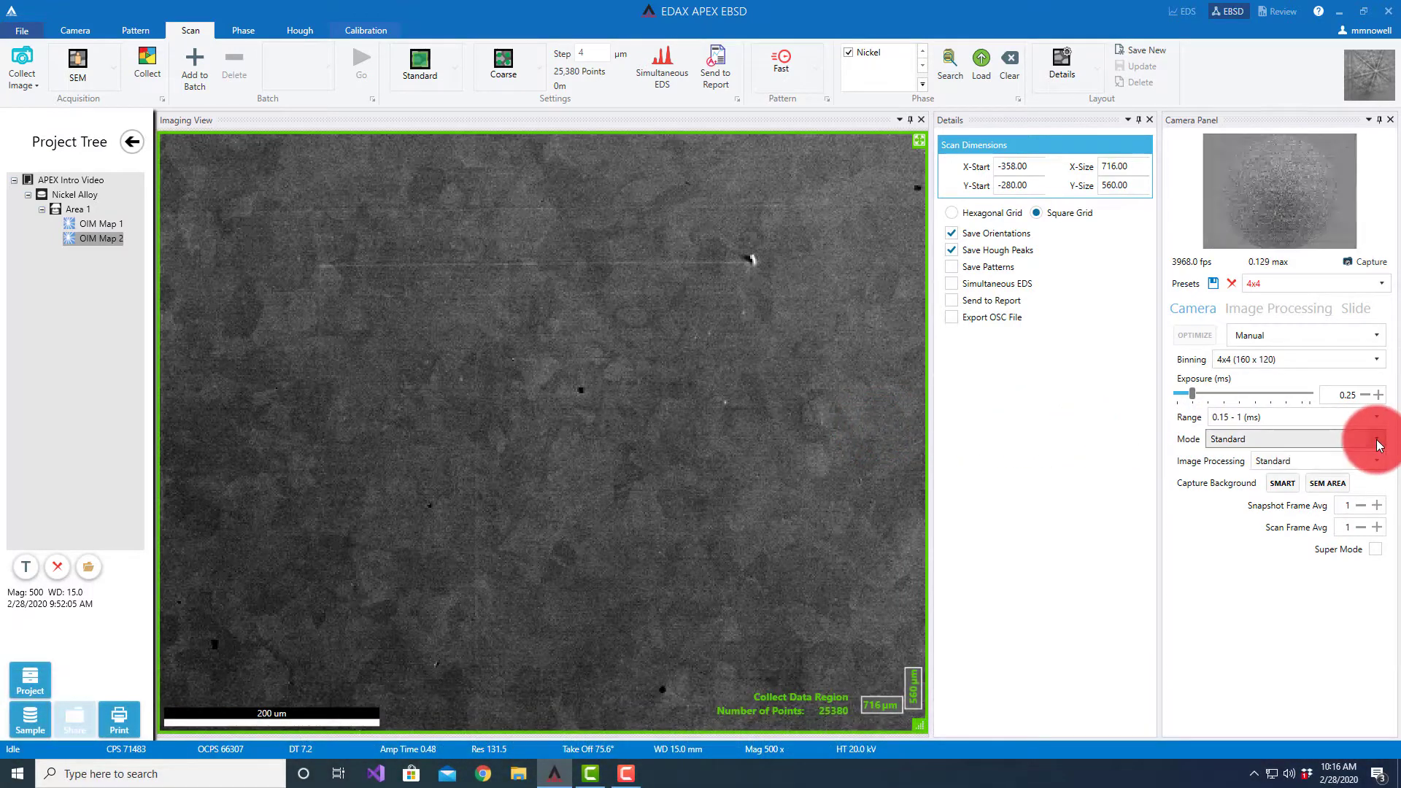
Step: Set the camera Mode to High Speed and collect a new SEM Area background
click(1375, 439)
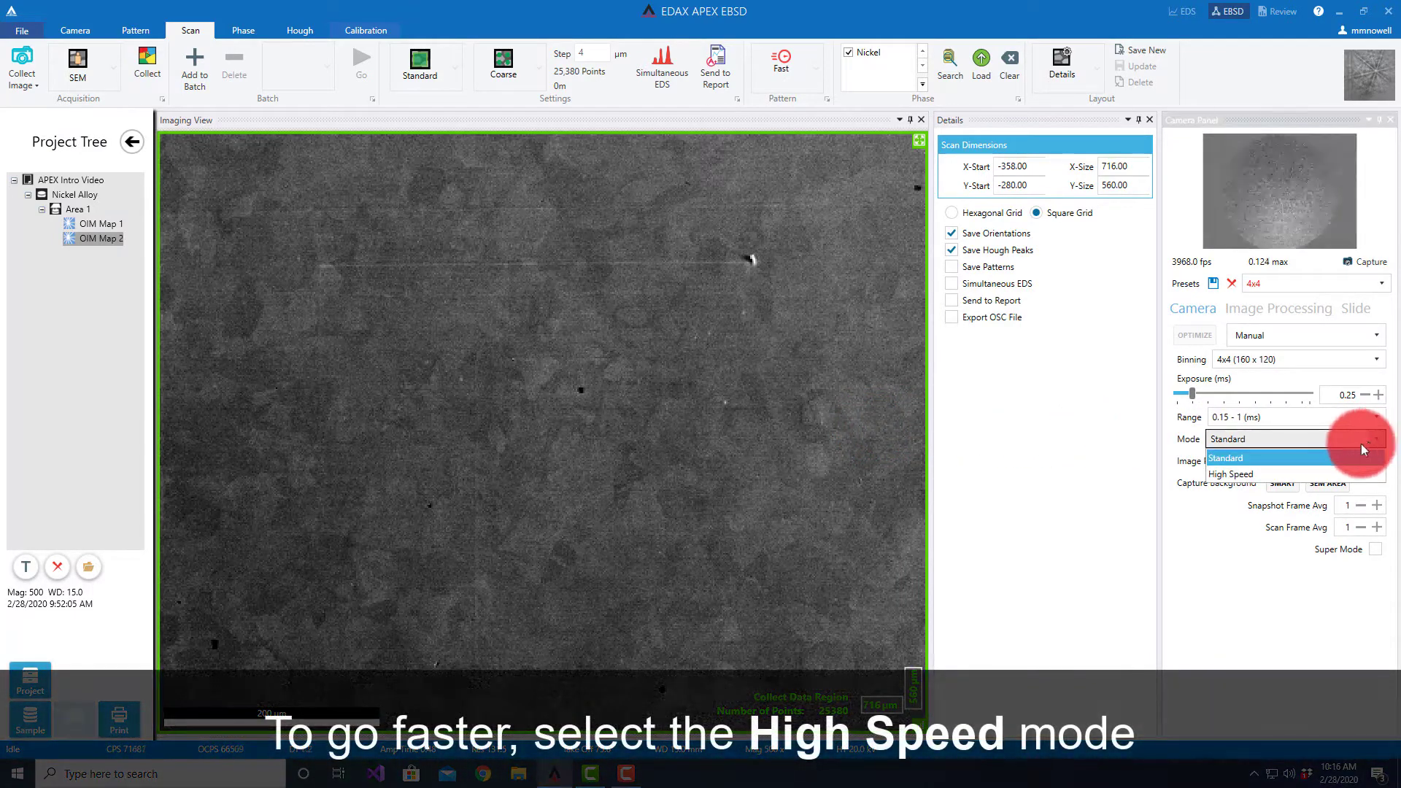
click(1251, 472)
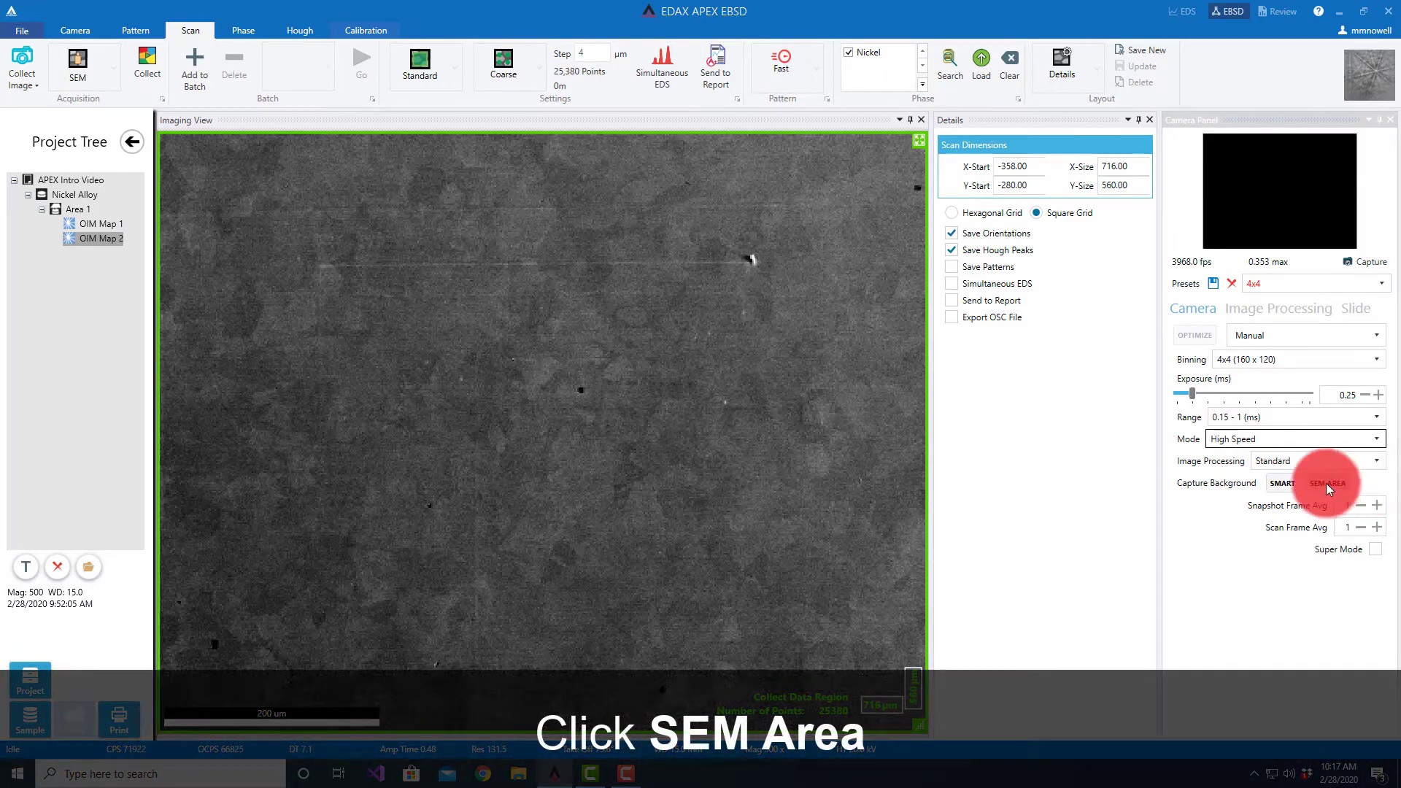
click(1325, 482)
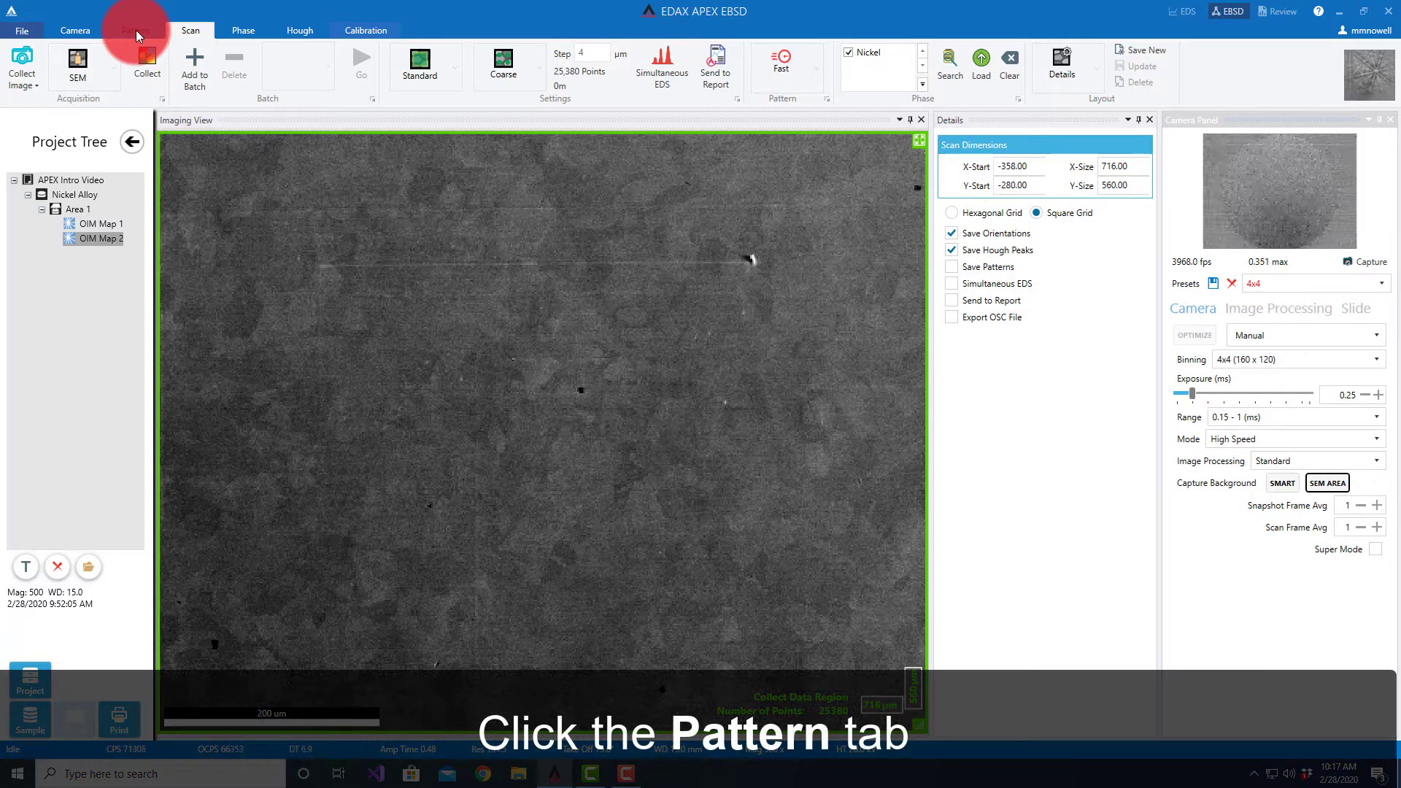
click(136, 30)
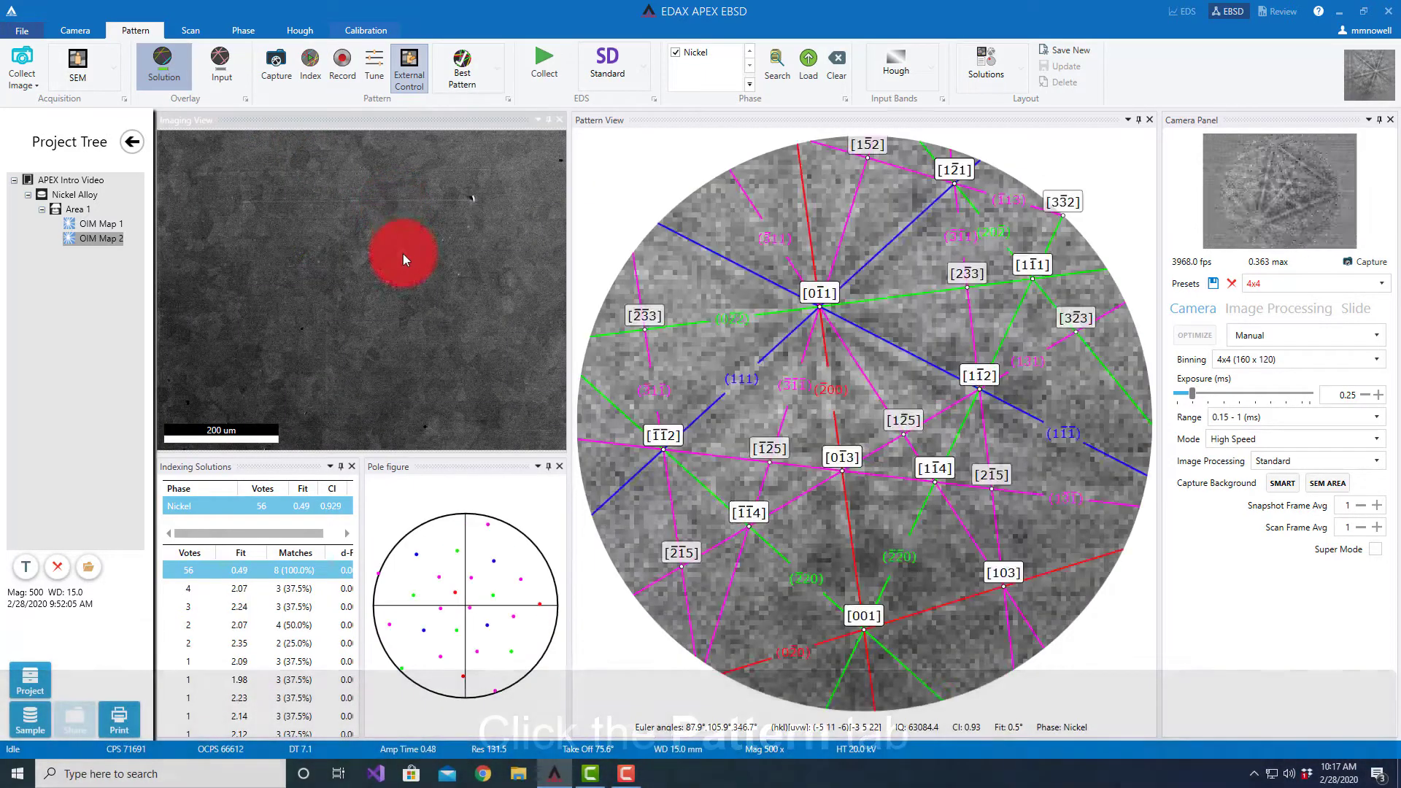
click(305, 305)
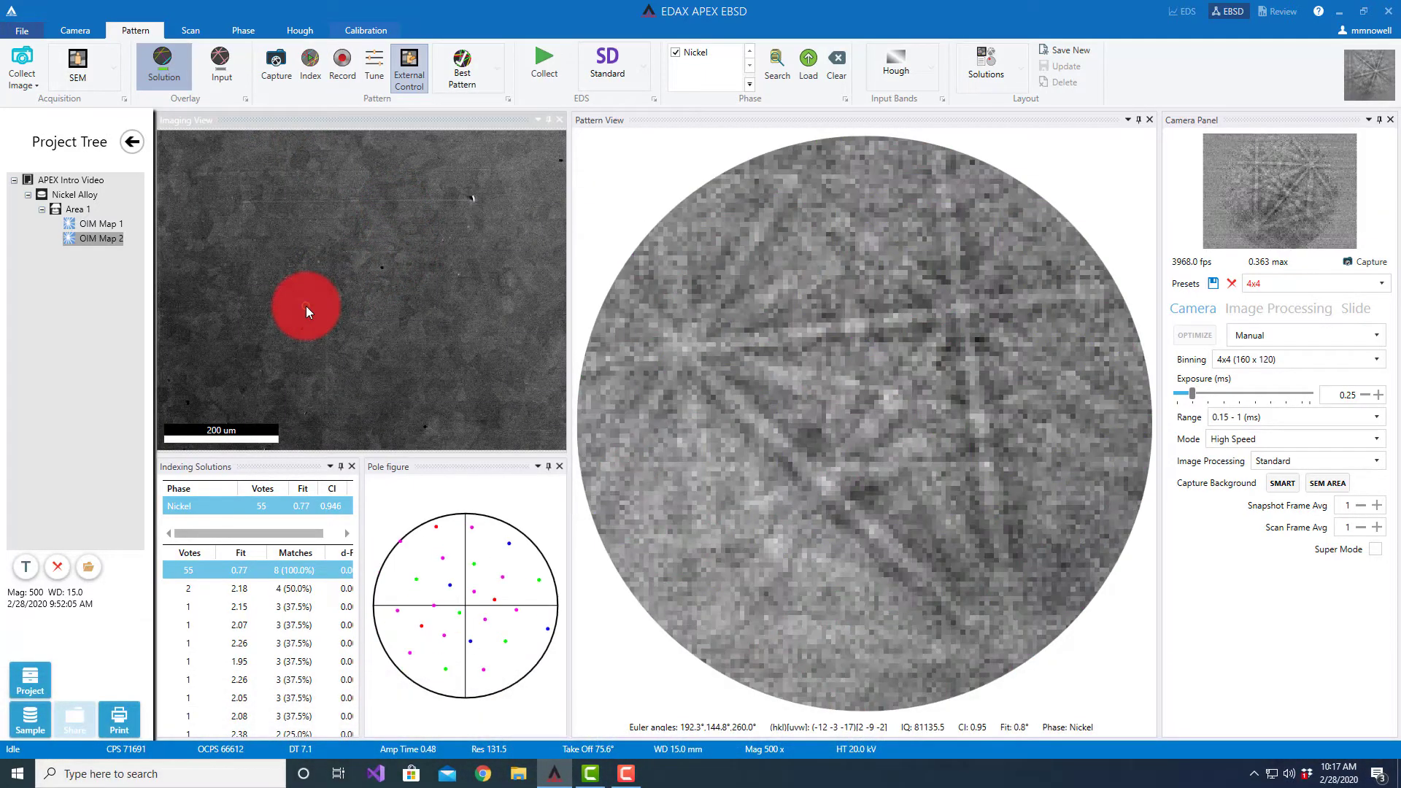
click(258, 227)
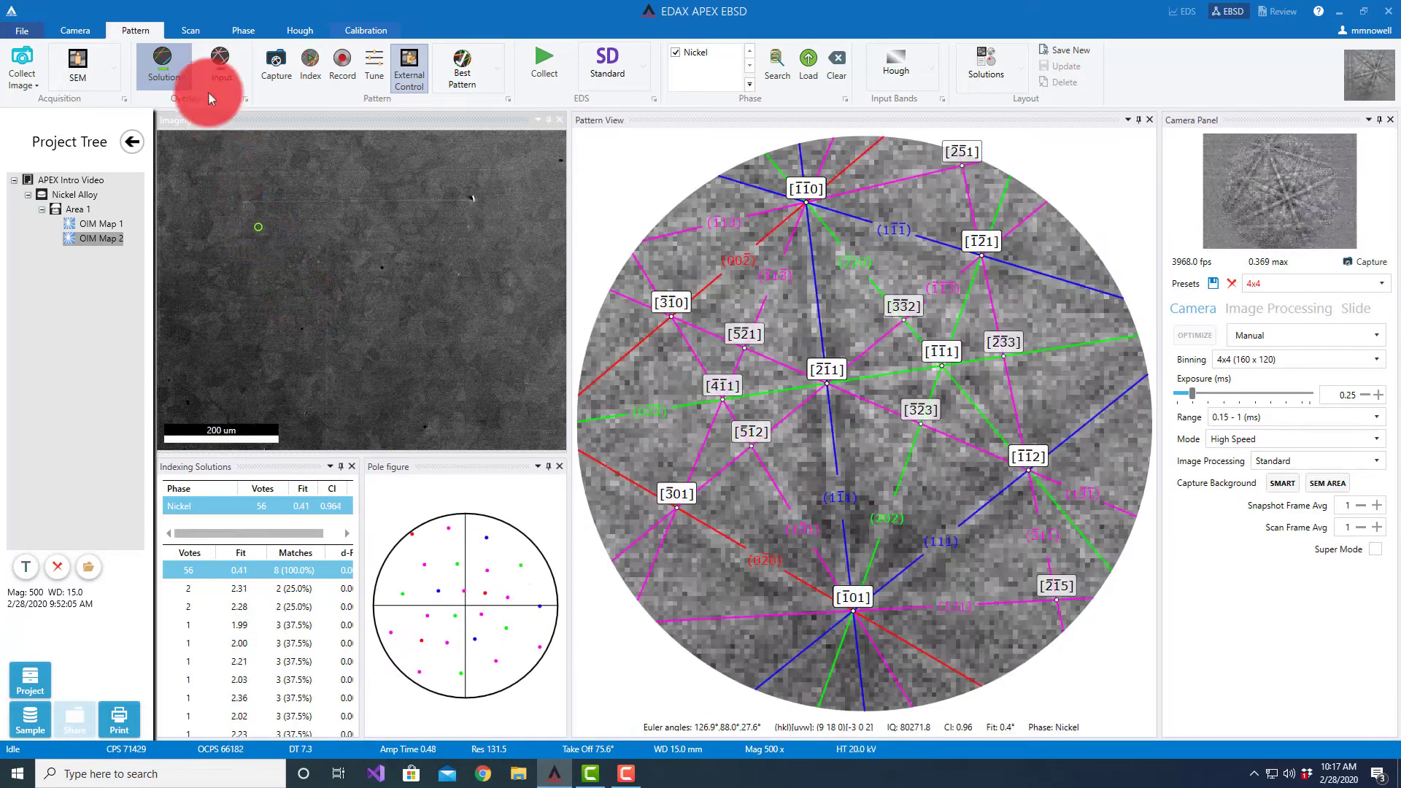
Step: Collect a second 25,380-point IPF map in High Speed mode and close the statistics
click(190, 32)
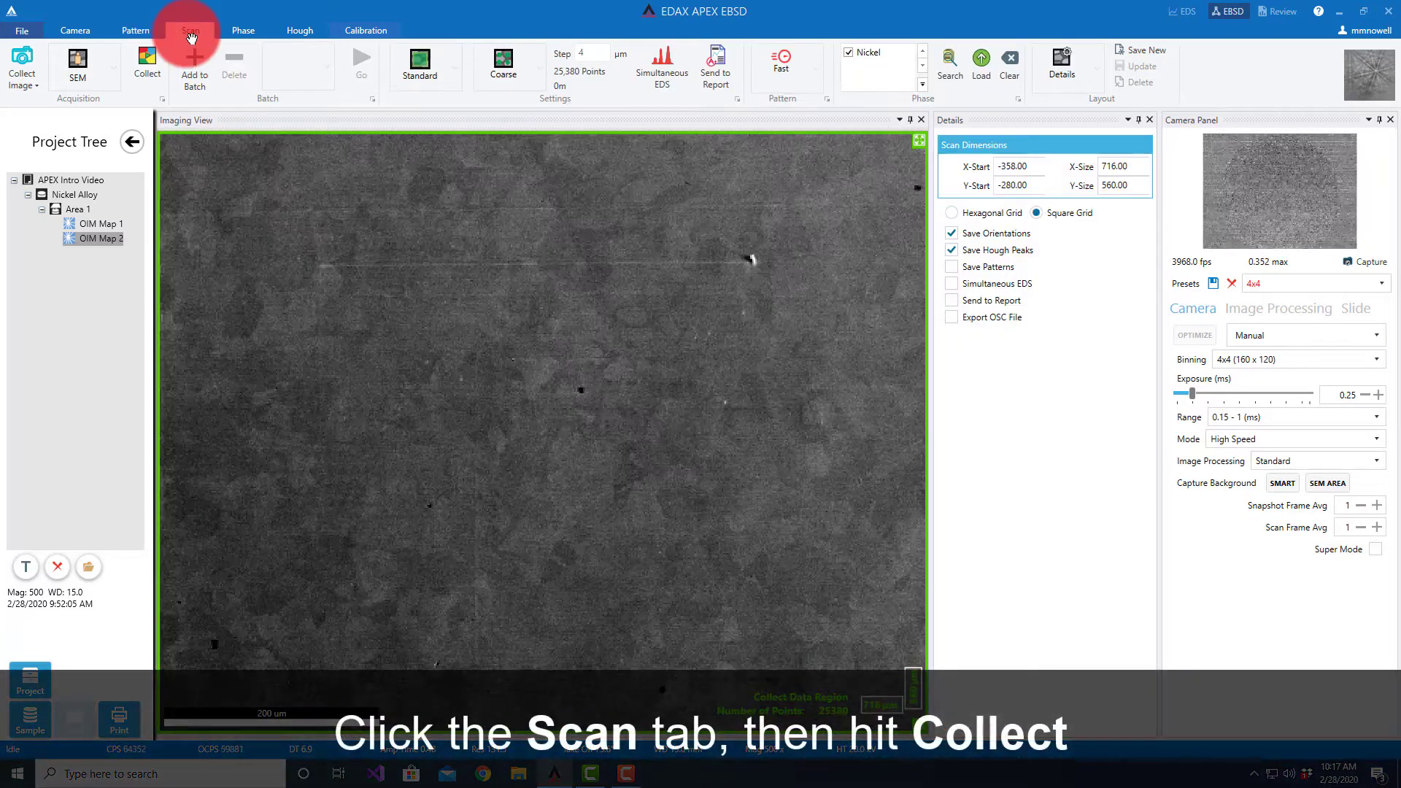
click(146, 62)
click(669, 539)
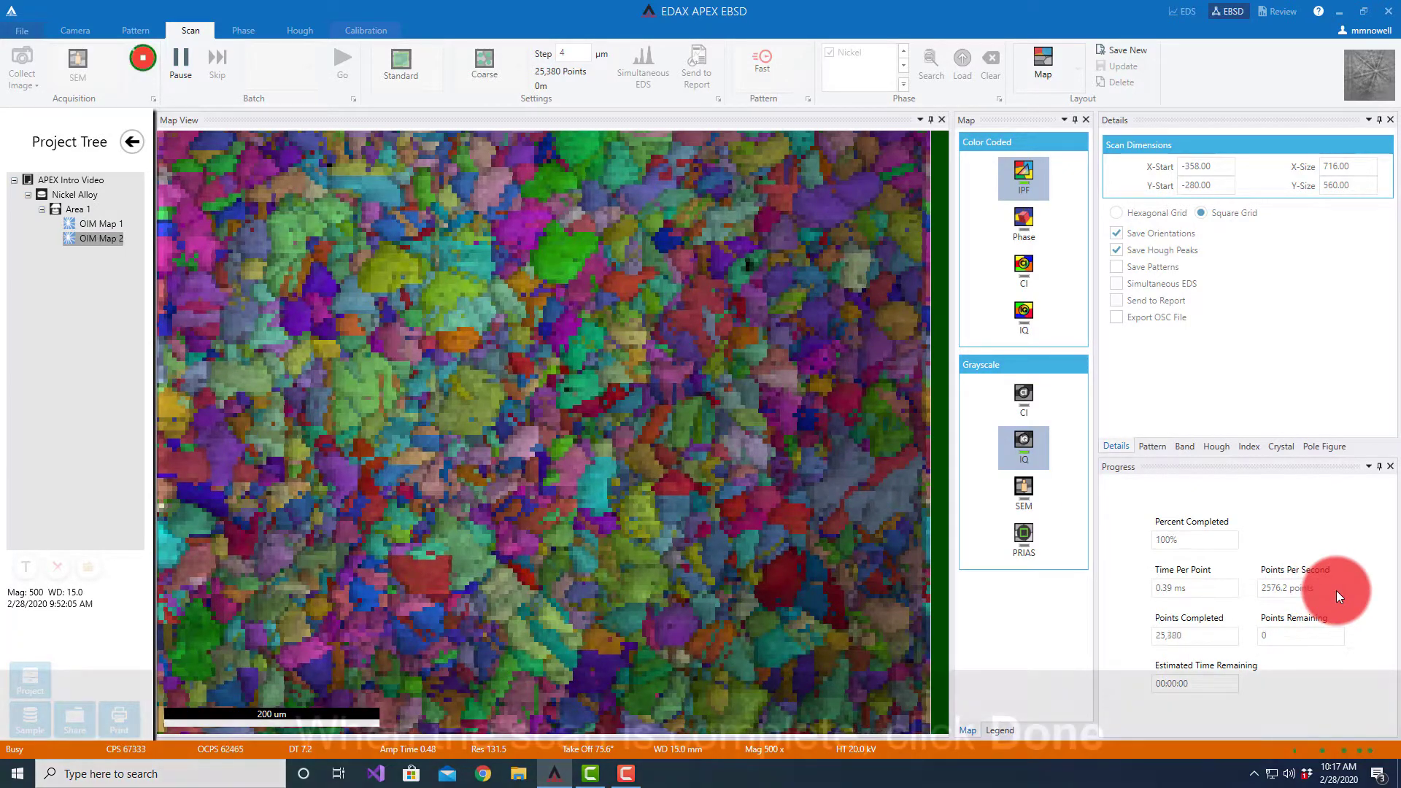
click(846, 423)
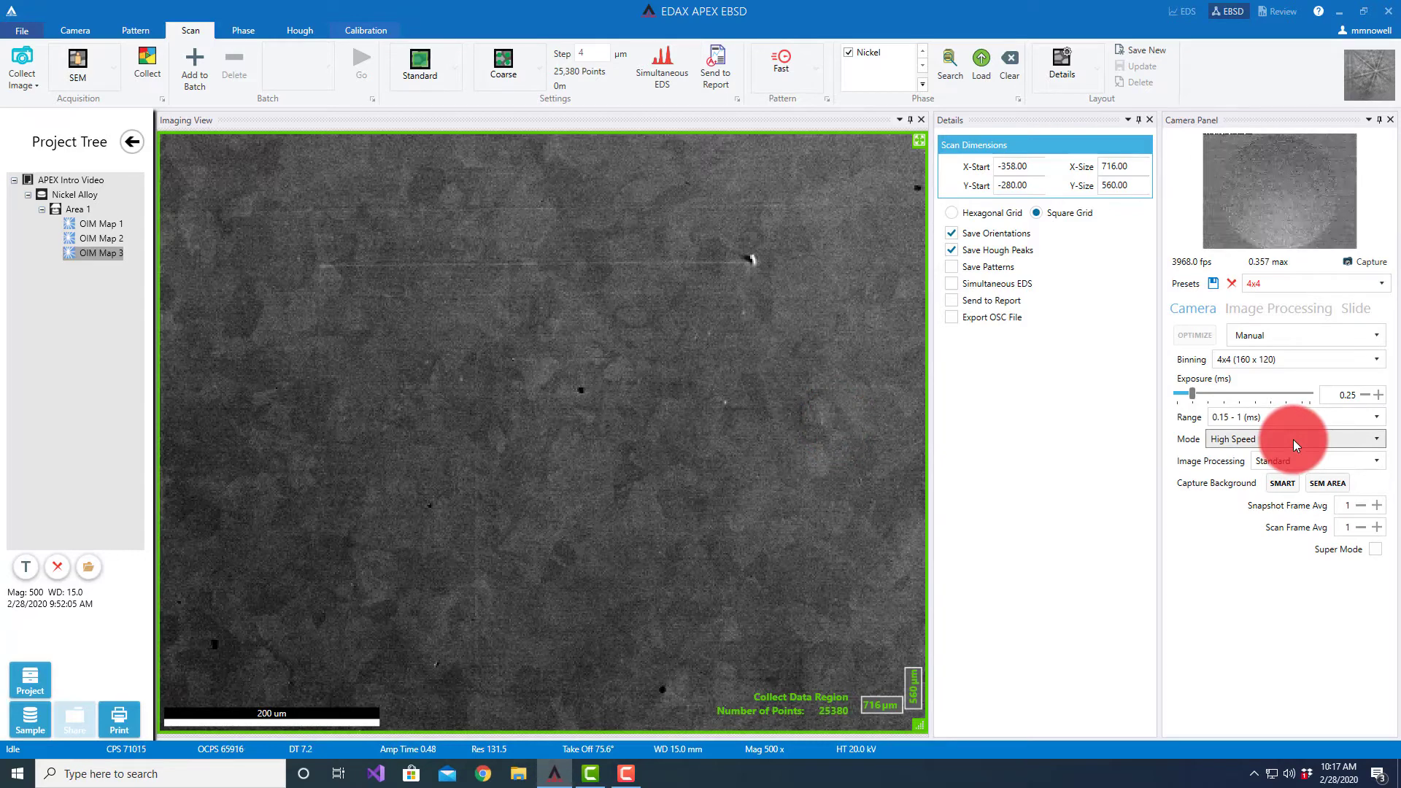
Step: Switch the camera Mode back to Standard and recollect the SEM Area background
click(1253, 439)
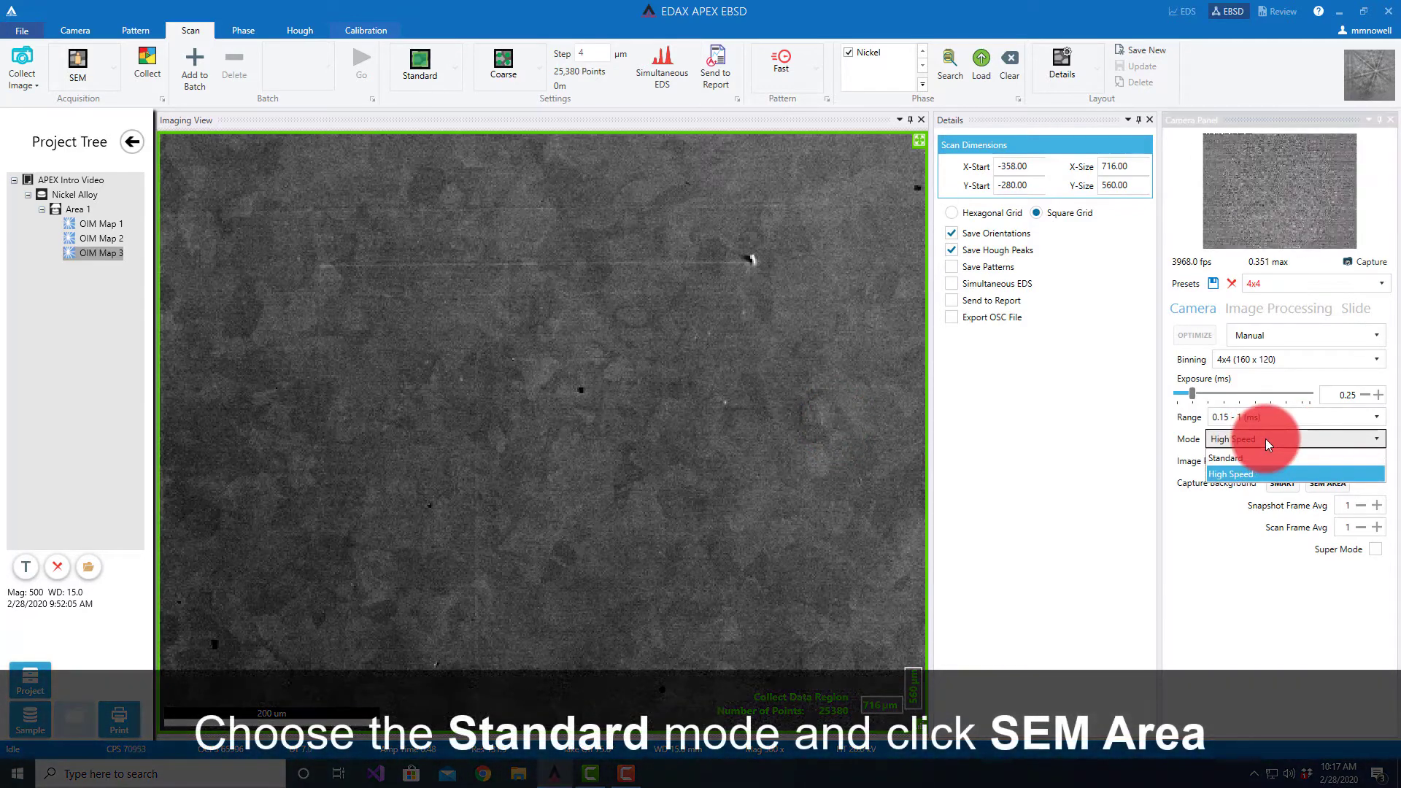
click(1257, 459)
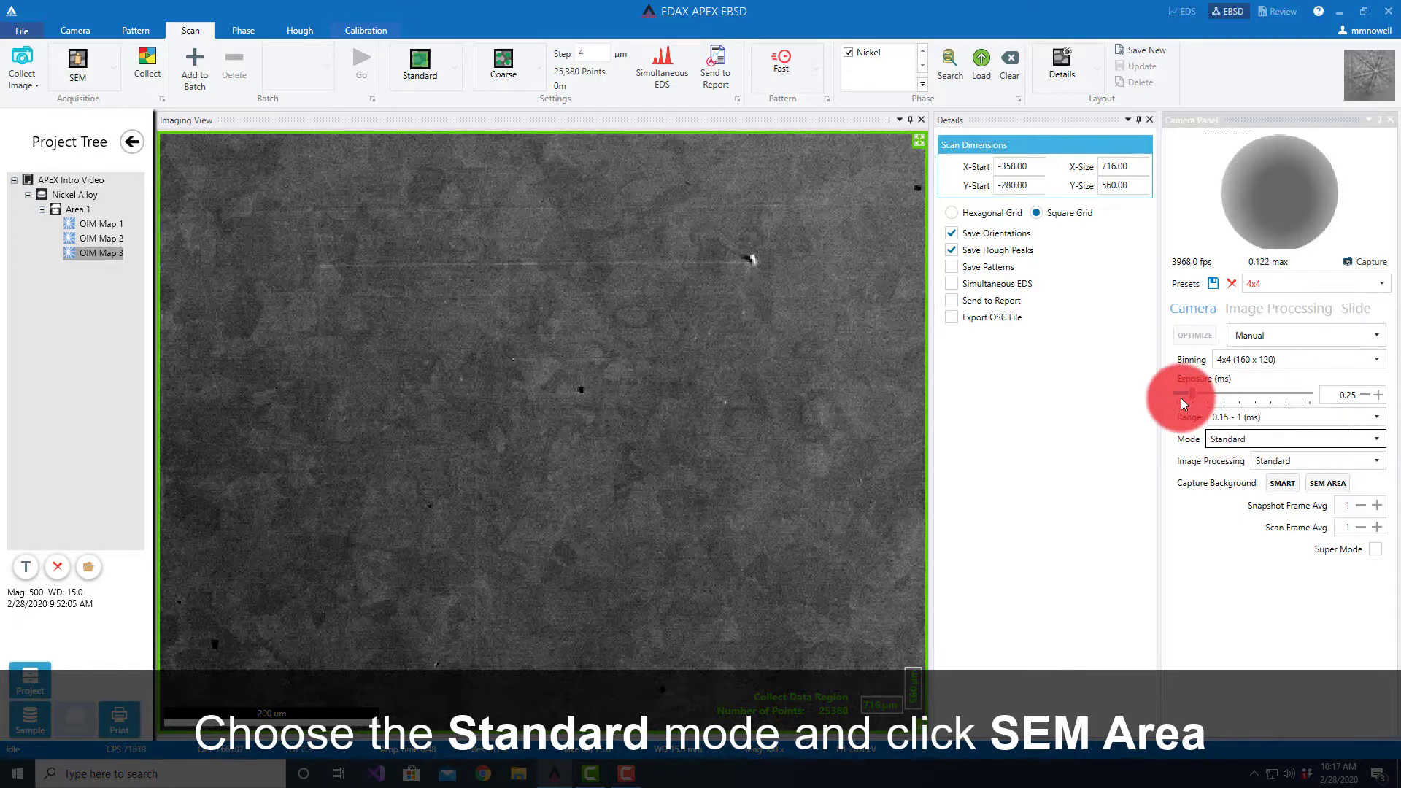
click(1318, 487)
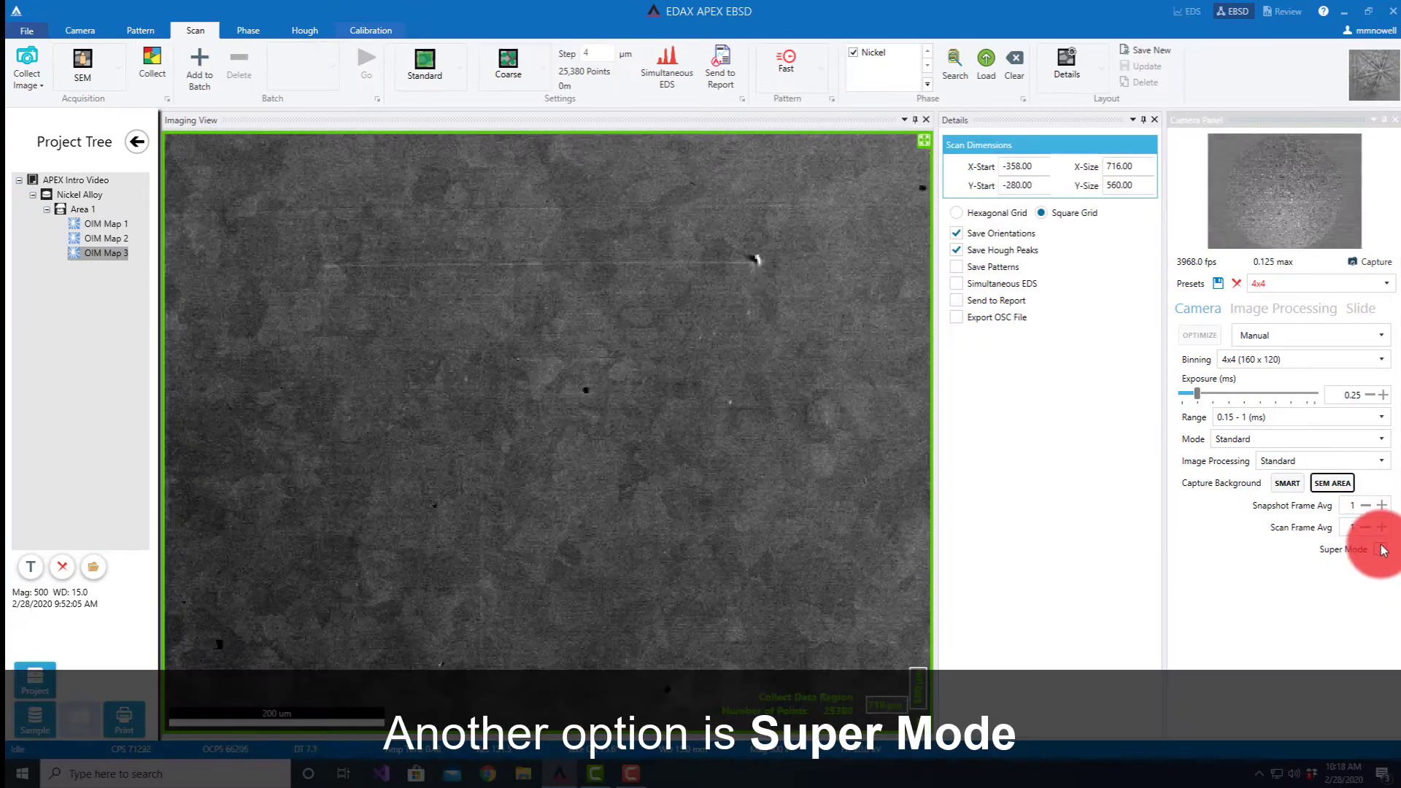
Step: Turn on Super Mode for the camera in the Camera Panel
click(1380, 551)
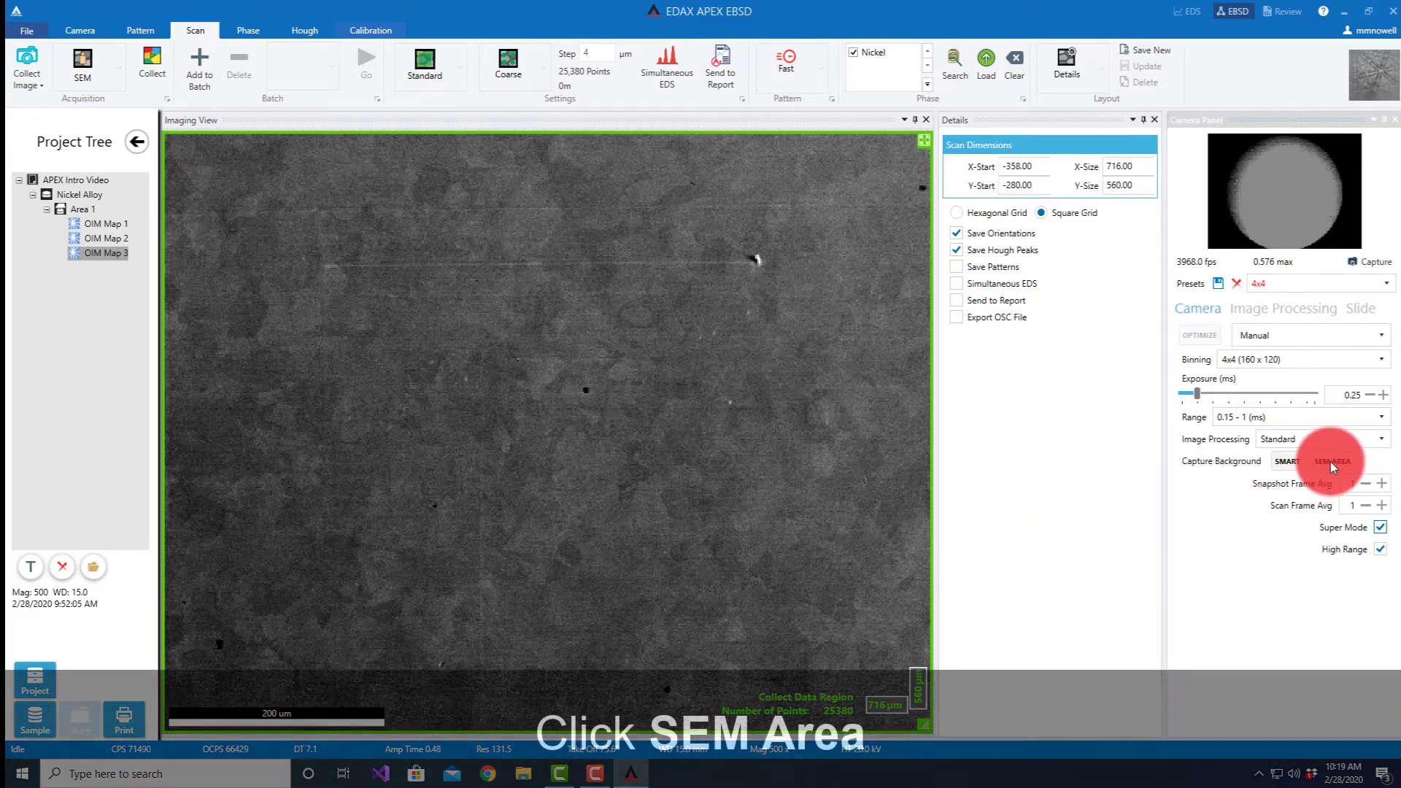
Step: Capture a fresh SEM Area background and index sample points, confirming Nickel at CI 0.929
click(1330, 461)
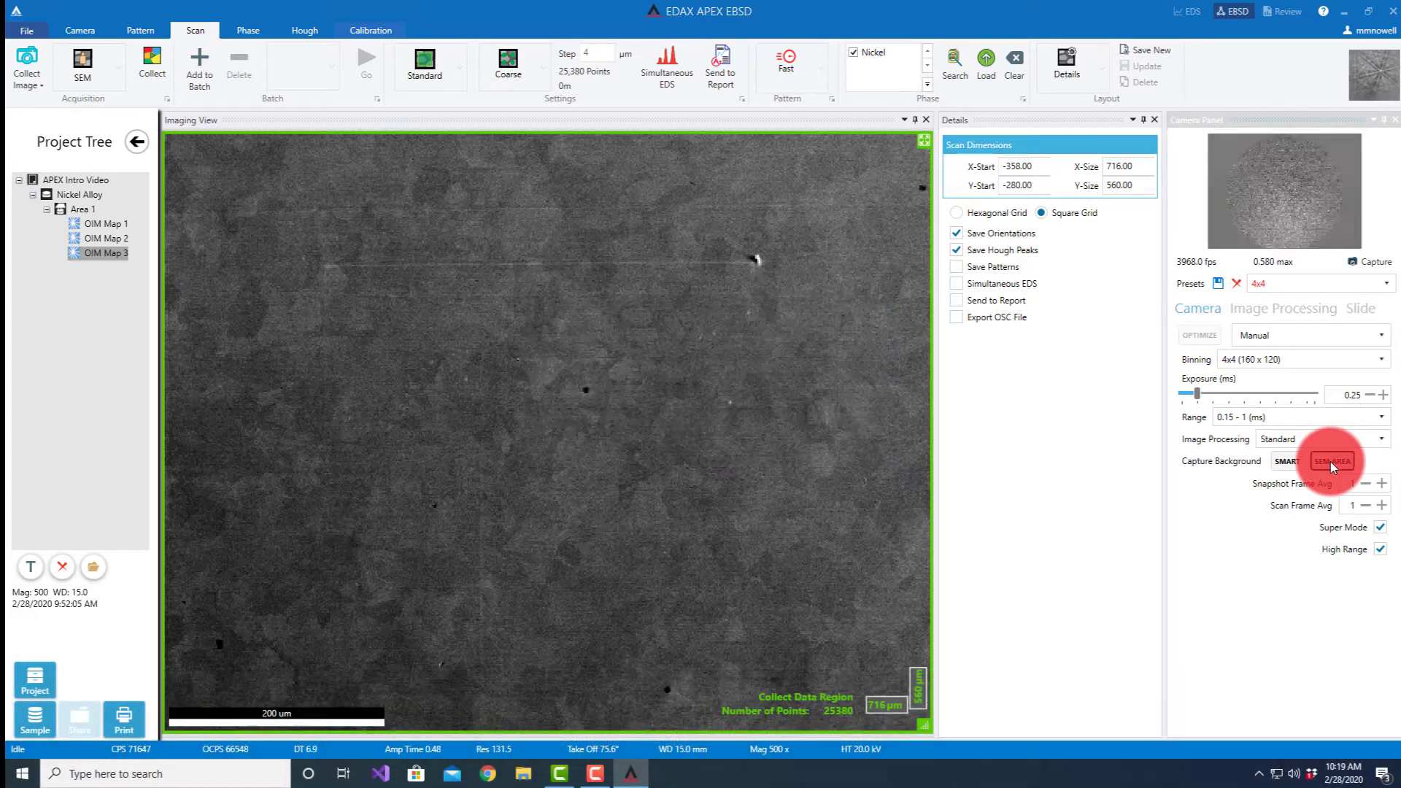
click(735, 245)
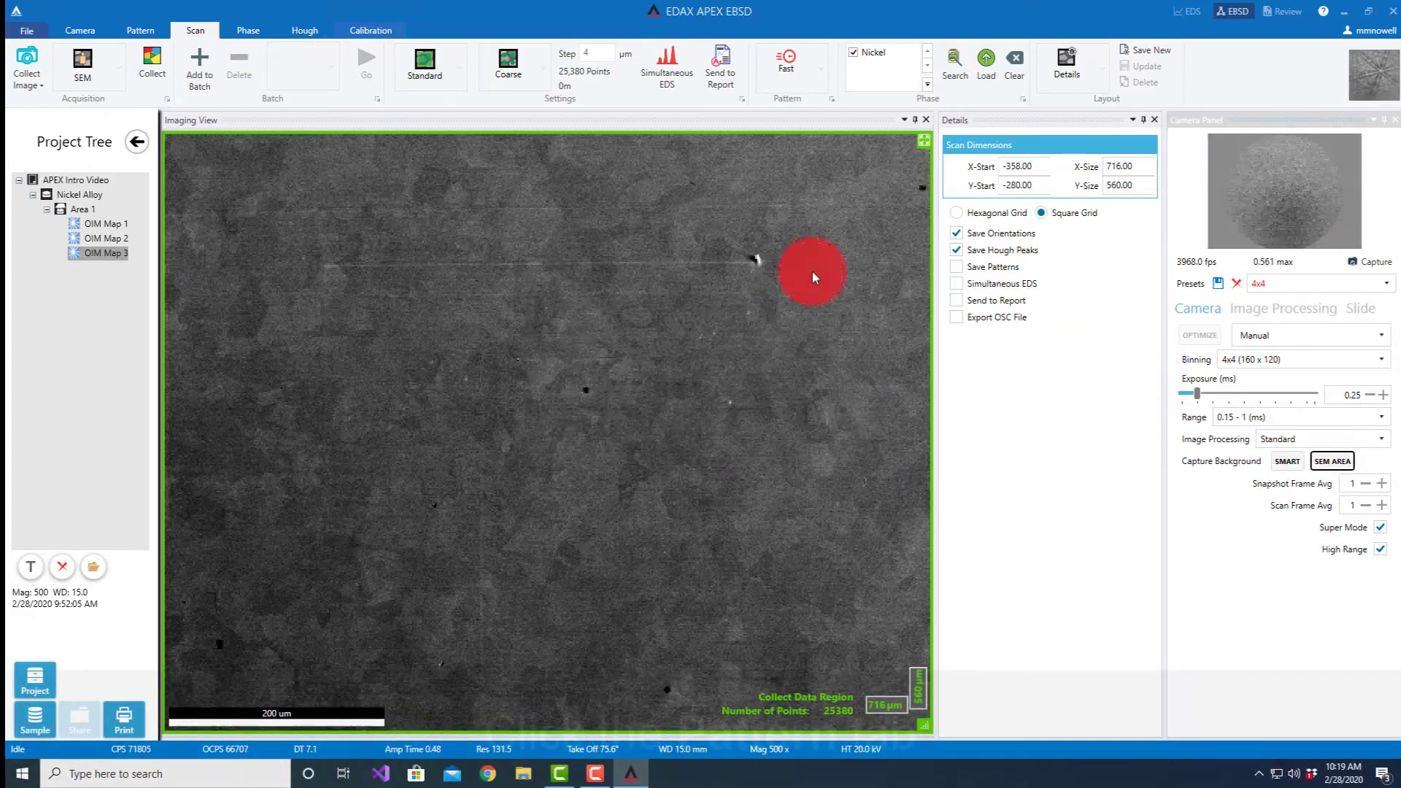
click(142, 26)
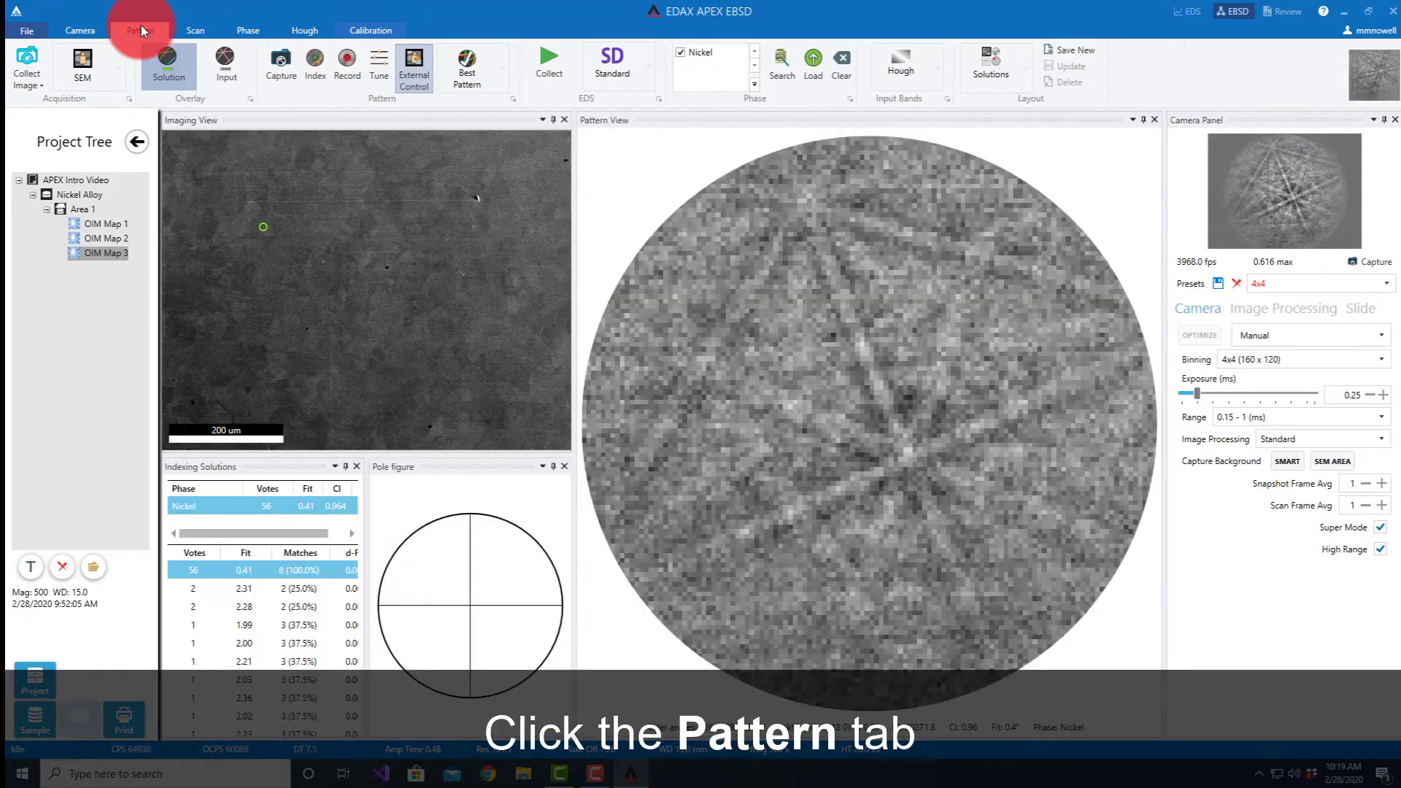
click(414, 275)
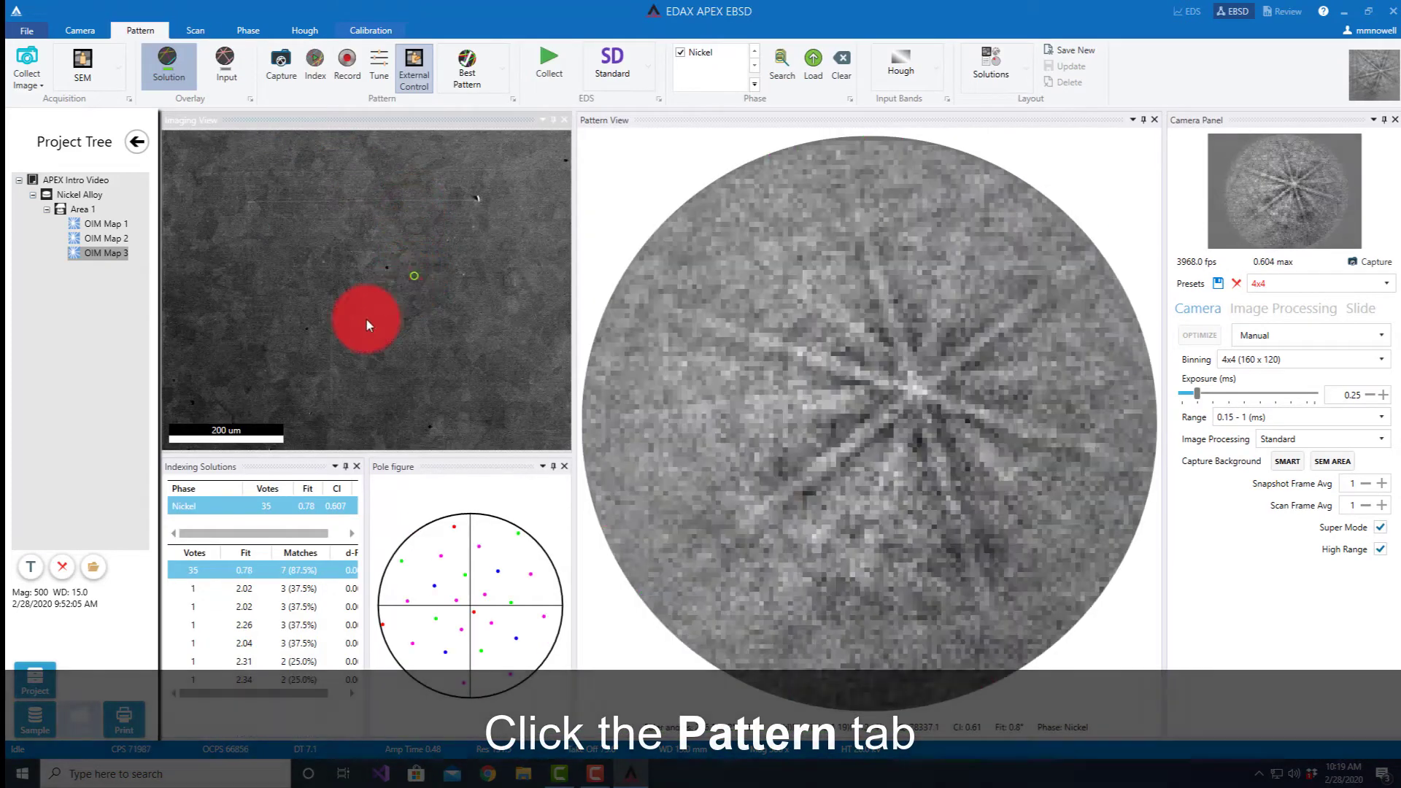
click(309, 337)
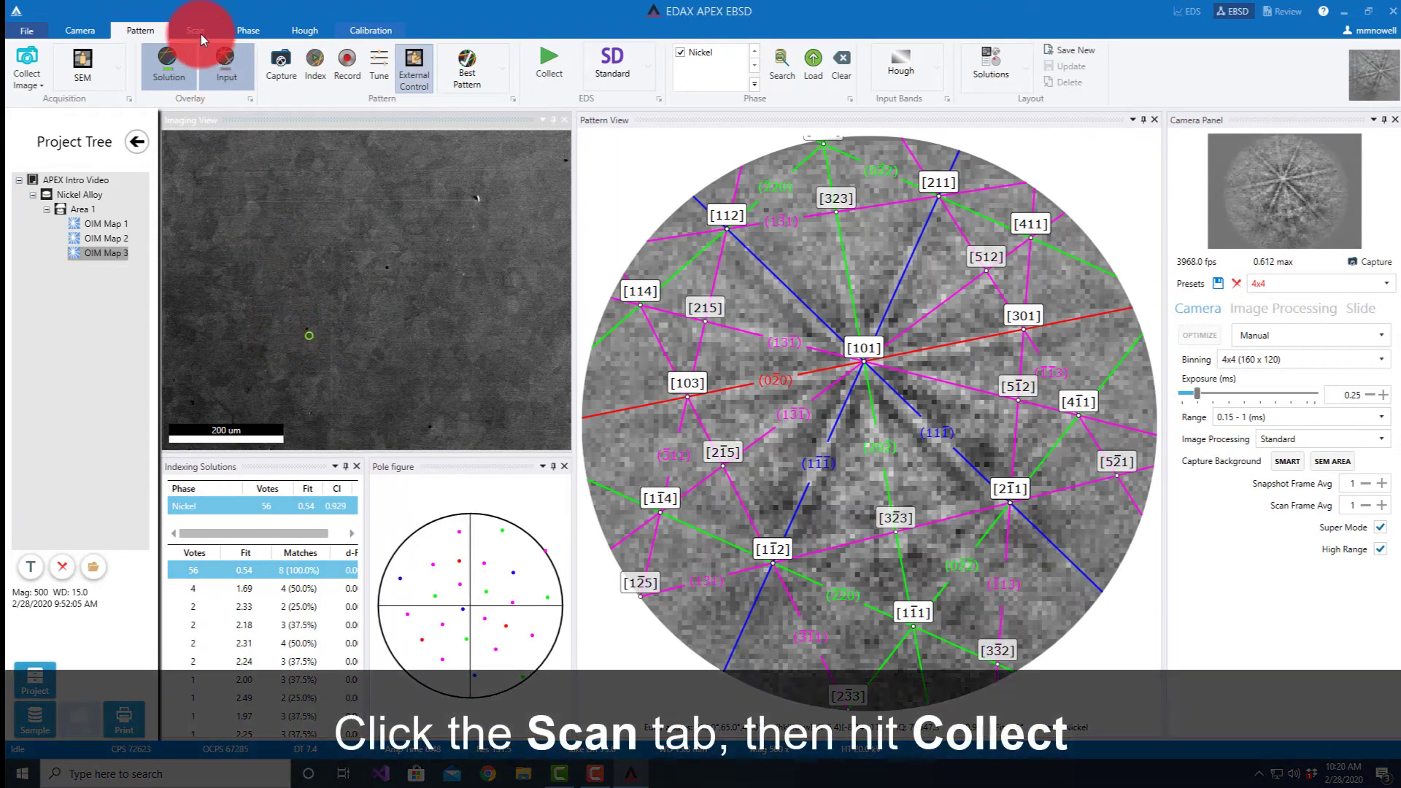
Step: Optimise the camera in Ultra Fast mode, giving 0.15 ms exposure at 6578 fps
click(200, 33)
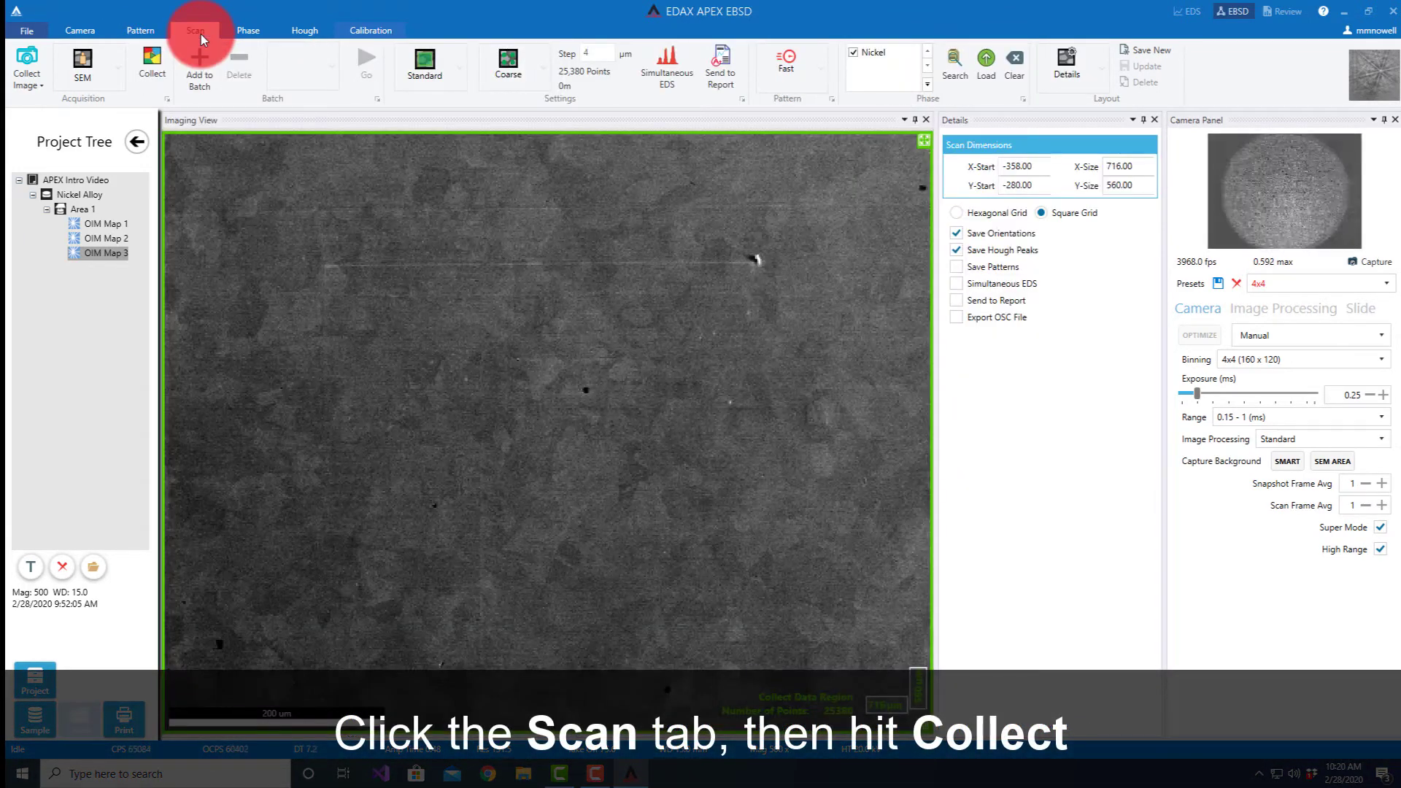
click(174, 66)
click(1382, 337)
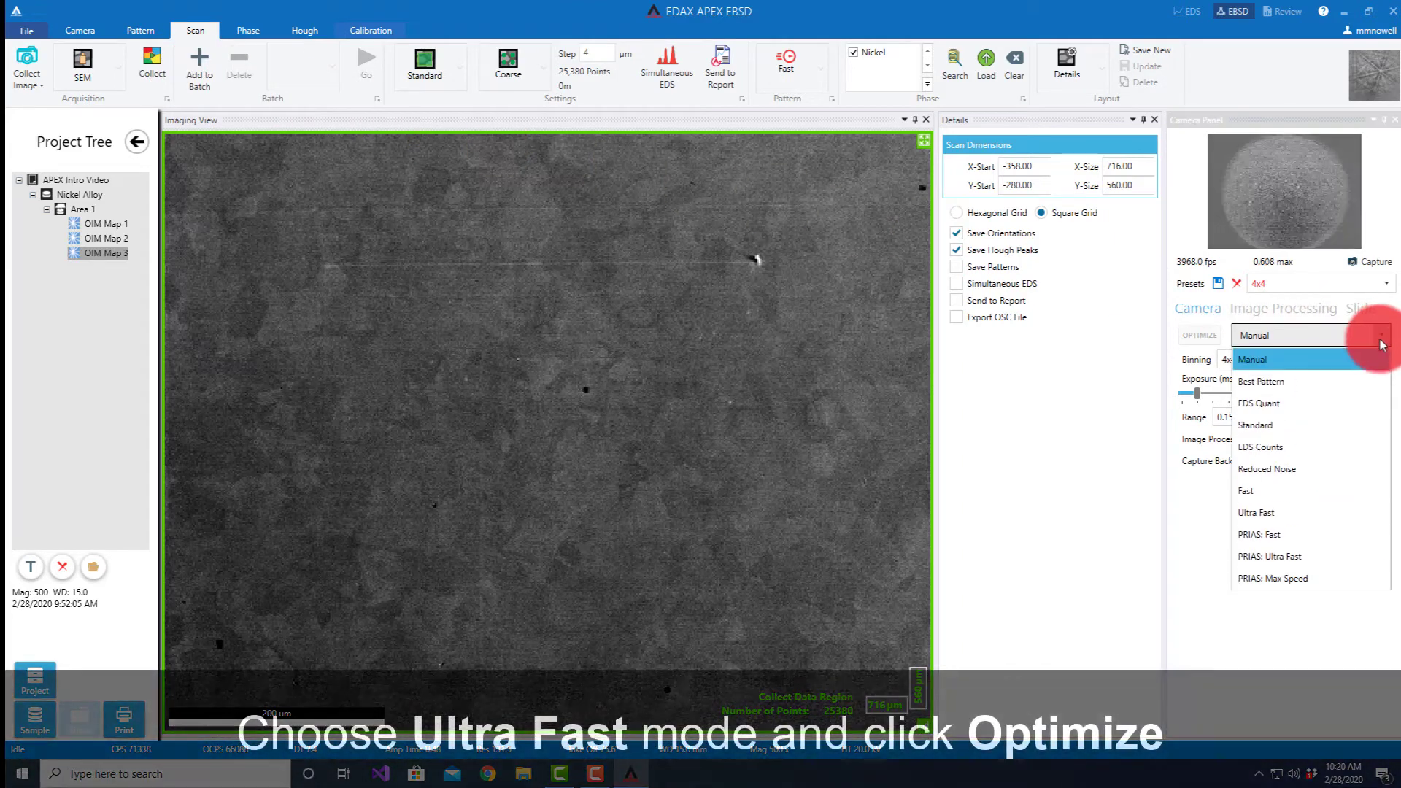
click(1258, 511)
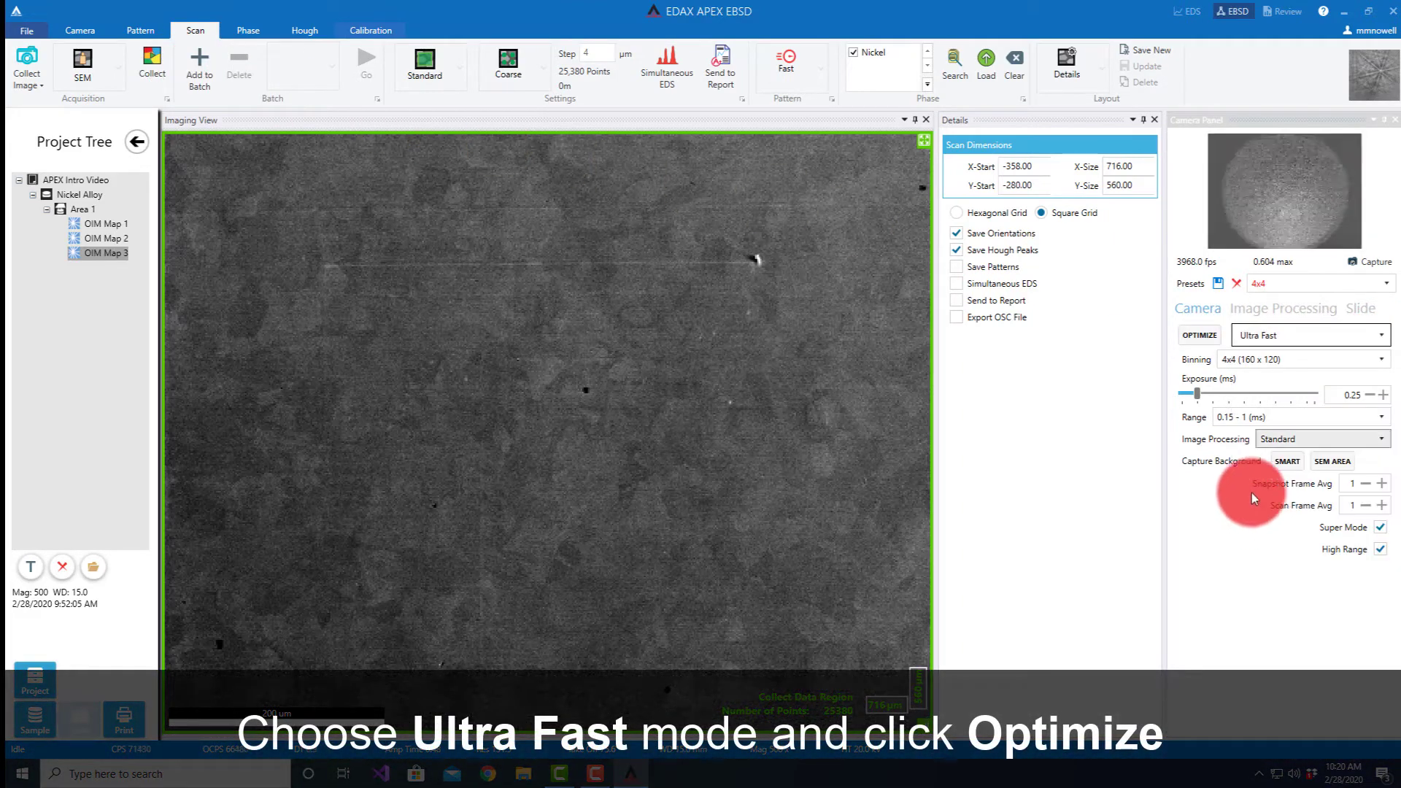
click(1200, 335)
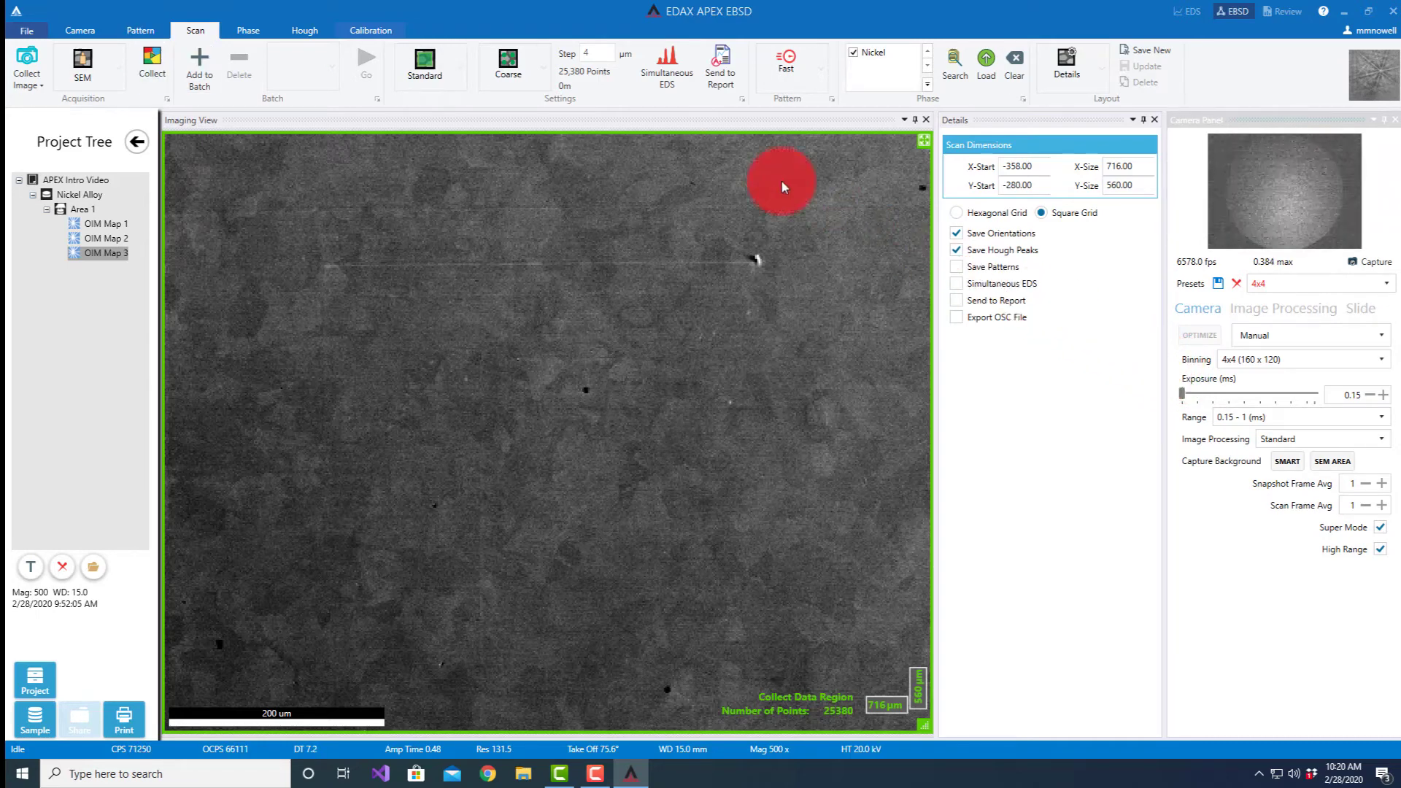
click(545, 67)
Step: Collect a Medium scan as OIM Map 4, stopping it at 13% after 54,492 points
click(523, 166)
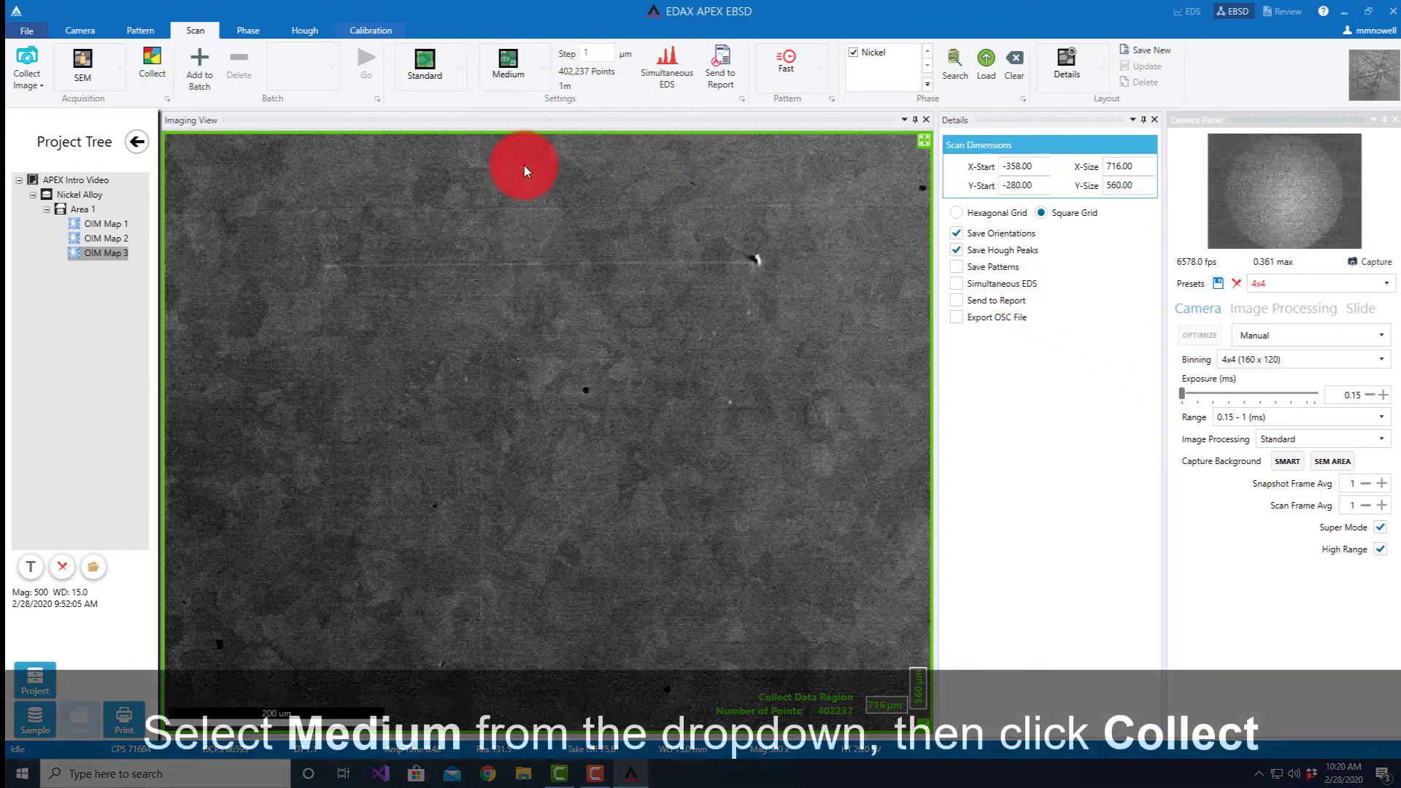
click(158, 65)
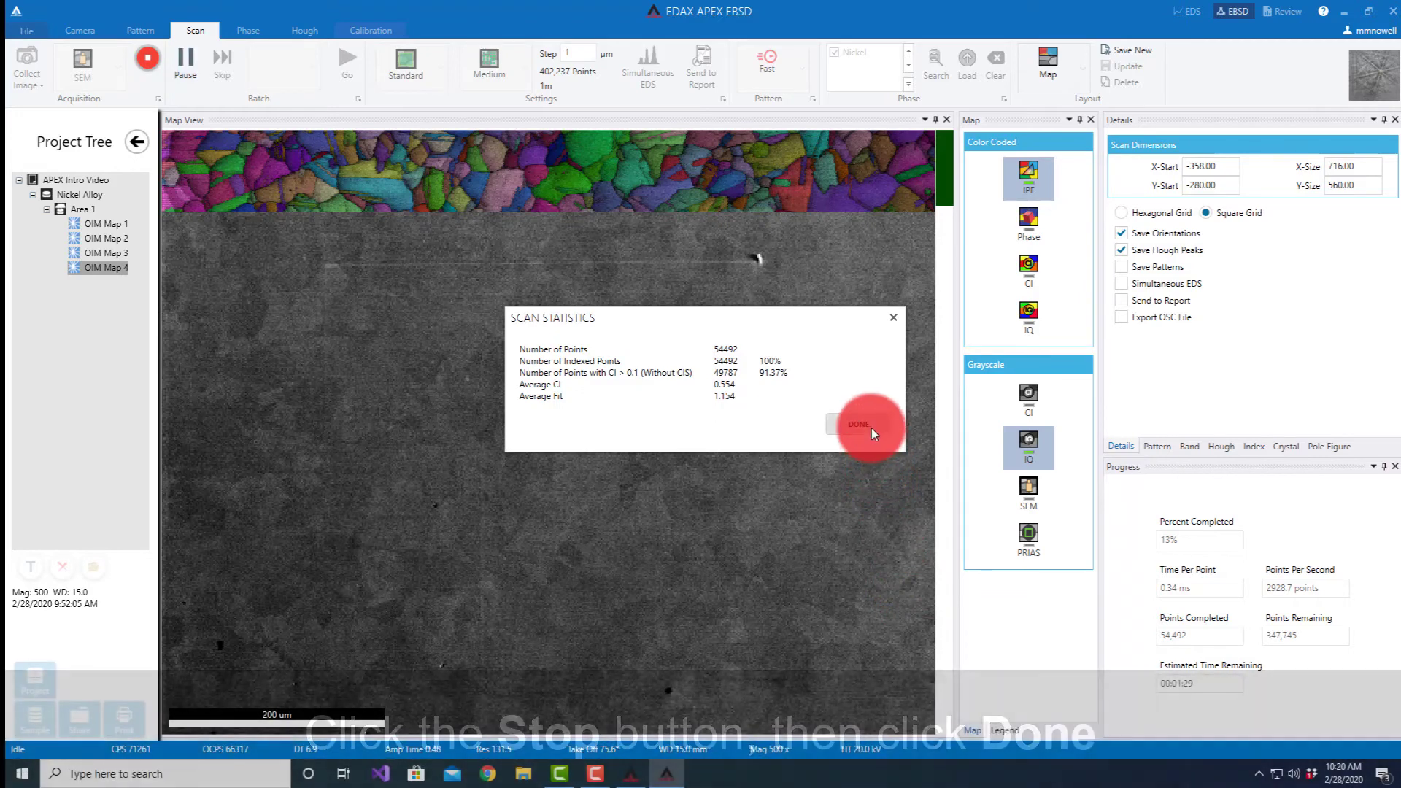
click(871, 428)
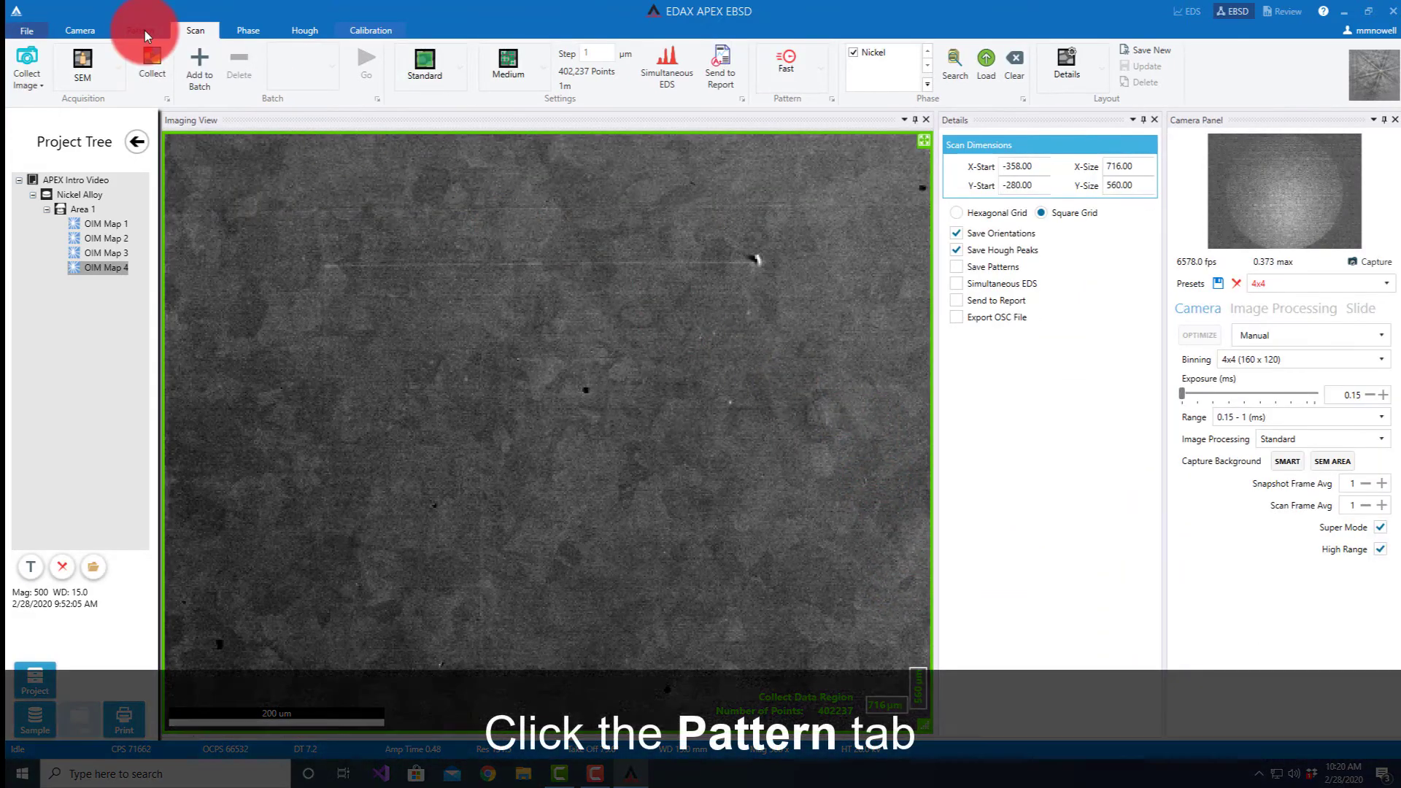
Step: Show the indexing solution overlay and raise Snapshot Frame Avg to 4, re-indexing the pattern
click(144, 30)
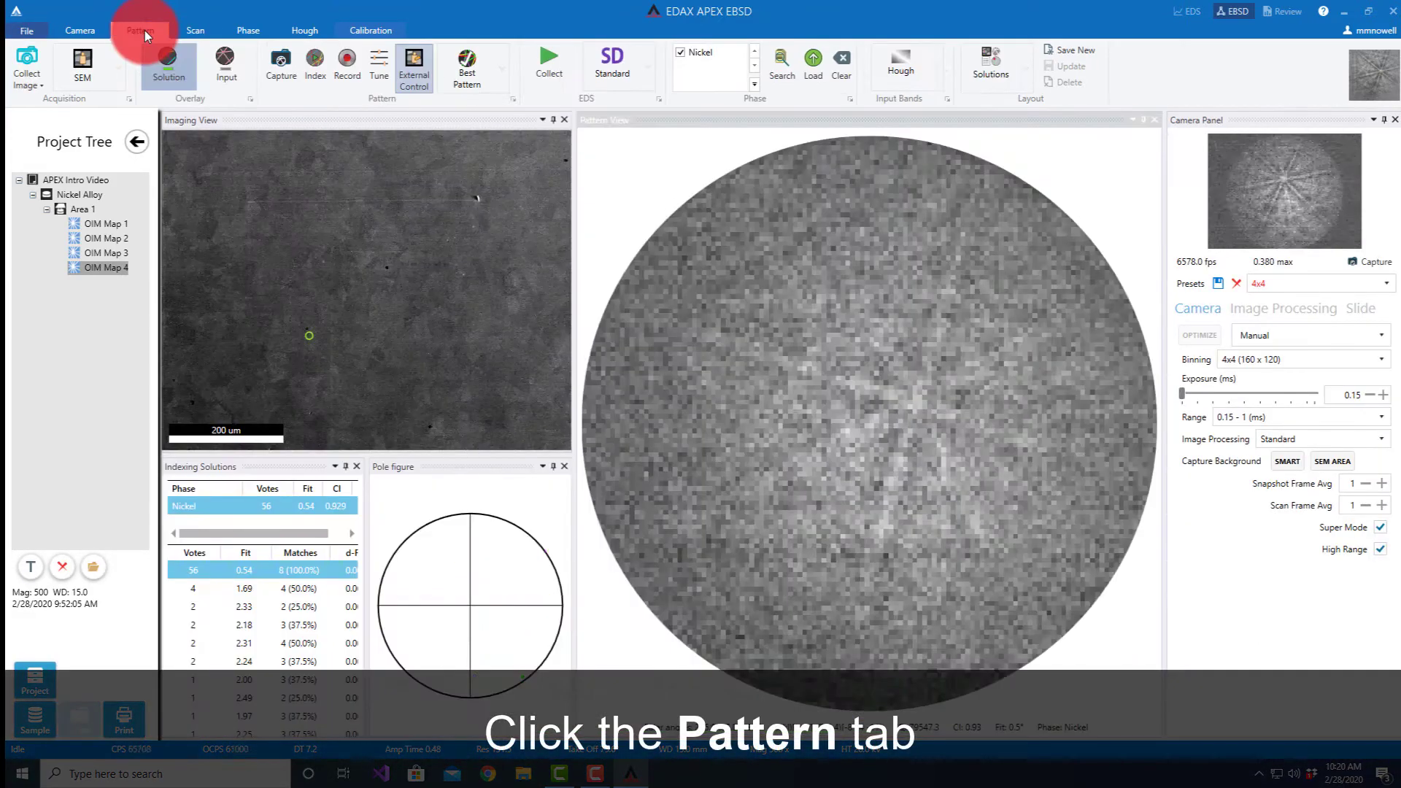
click(167, 56)
click(378, 267)
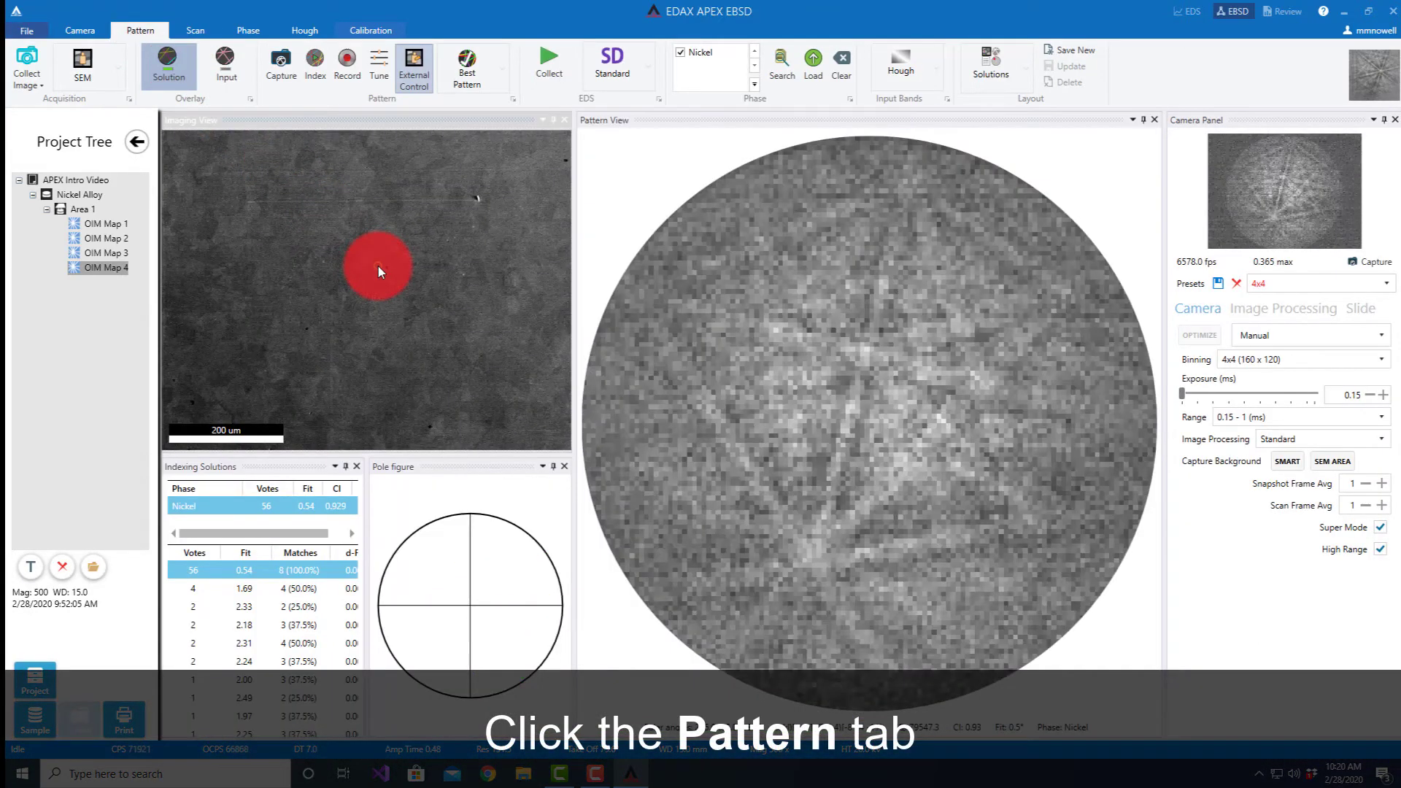
click(1382, 484)
click(1382, 484)
click(1382, 485)
click(342, 249)
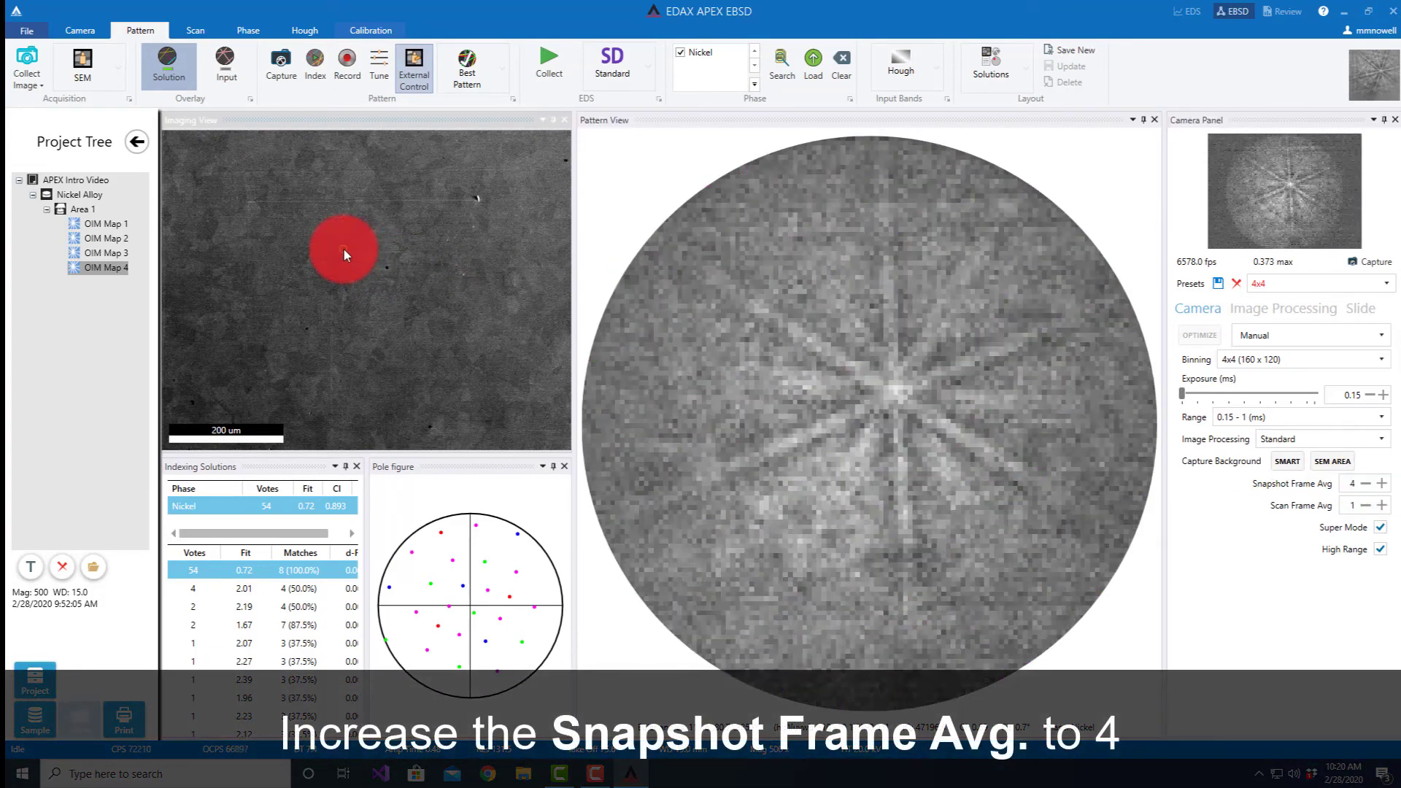
Step: Raise Snapshot Frame Avg to 16 and re-index the averaged pattern as Nickel, CI 0.93
click(172, 67)
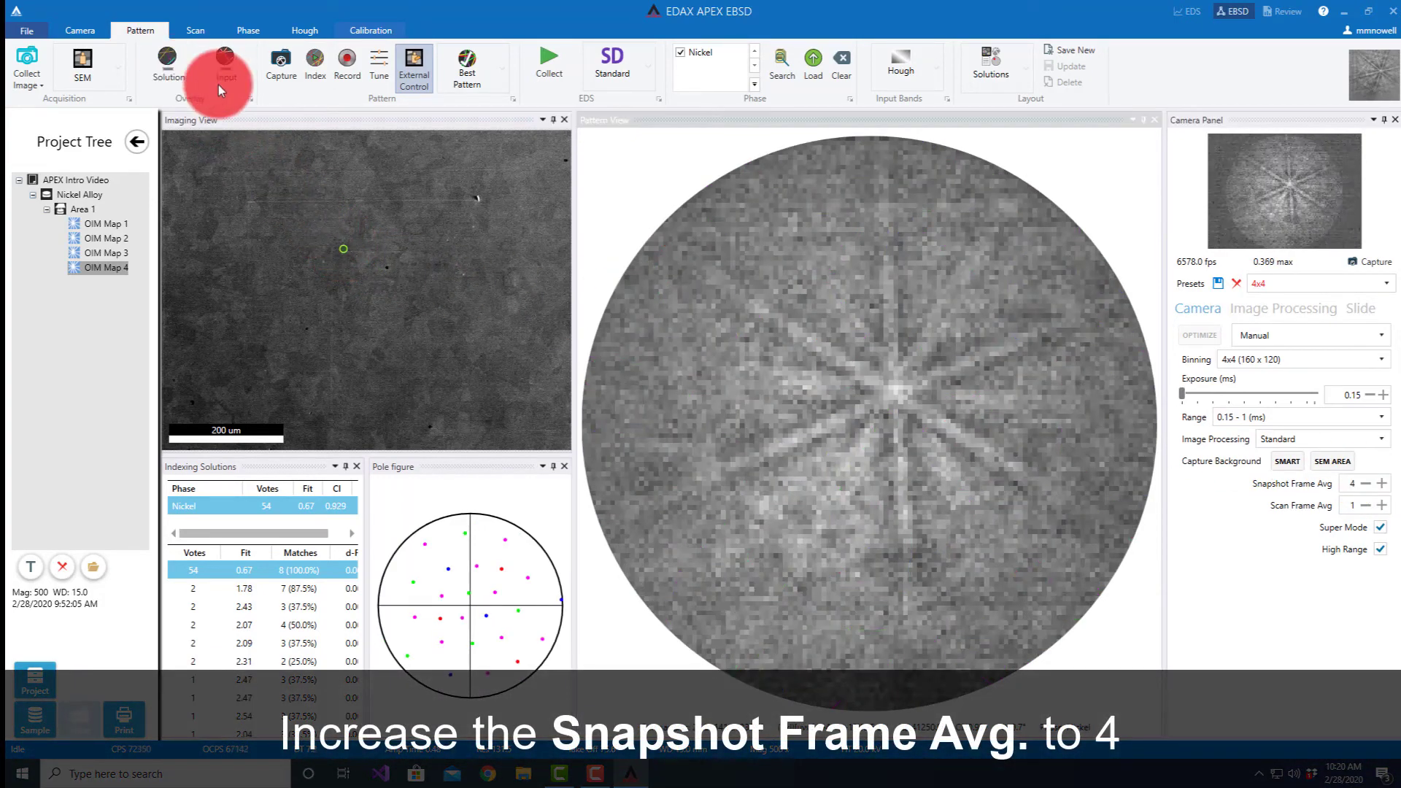
click(1382, 484)
click(1382, 483)
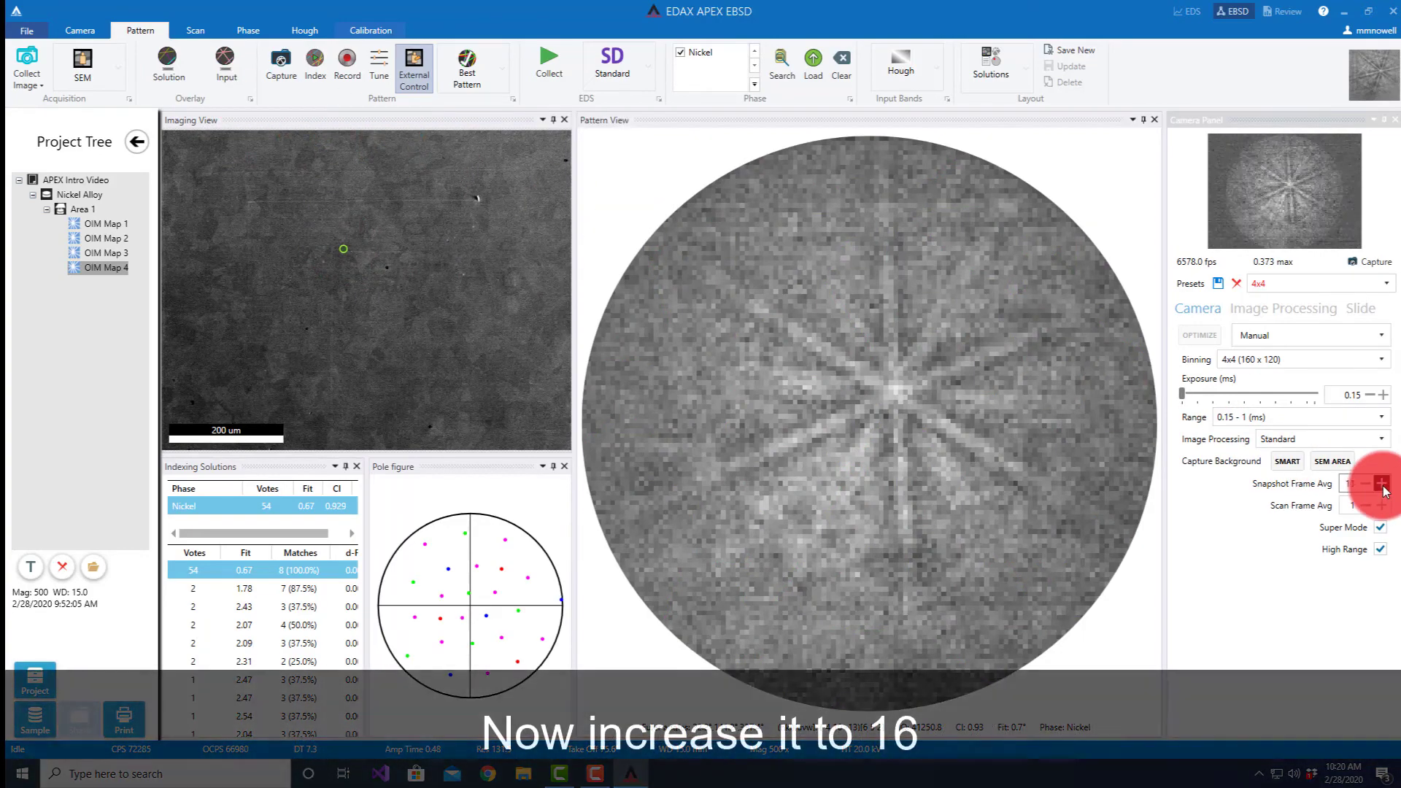
click(380, 263)
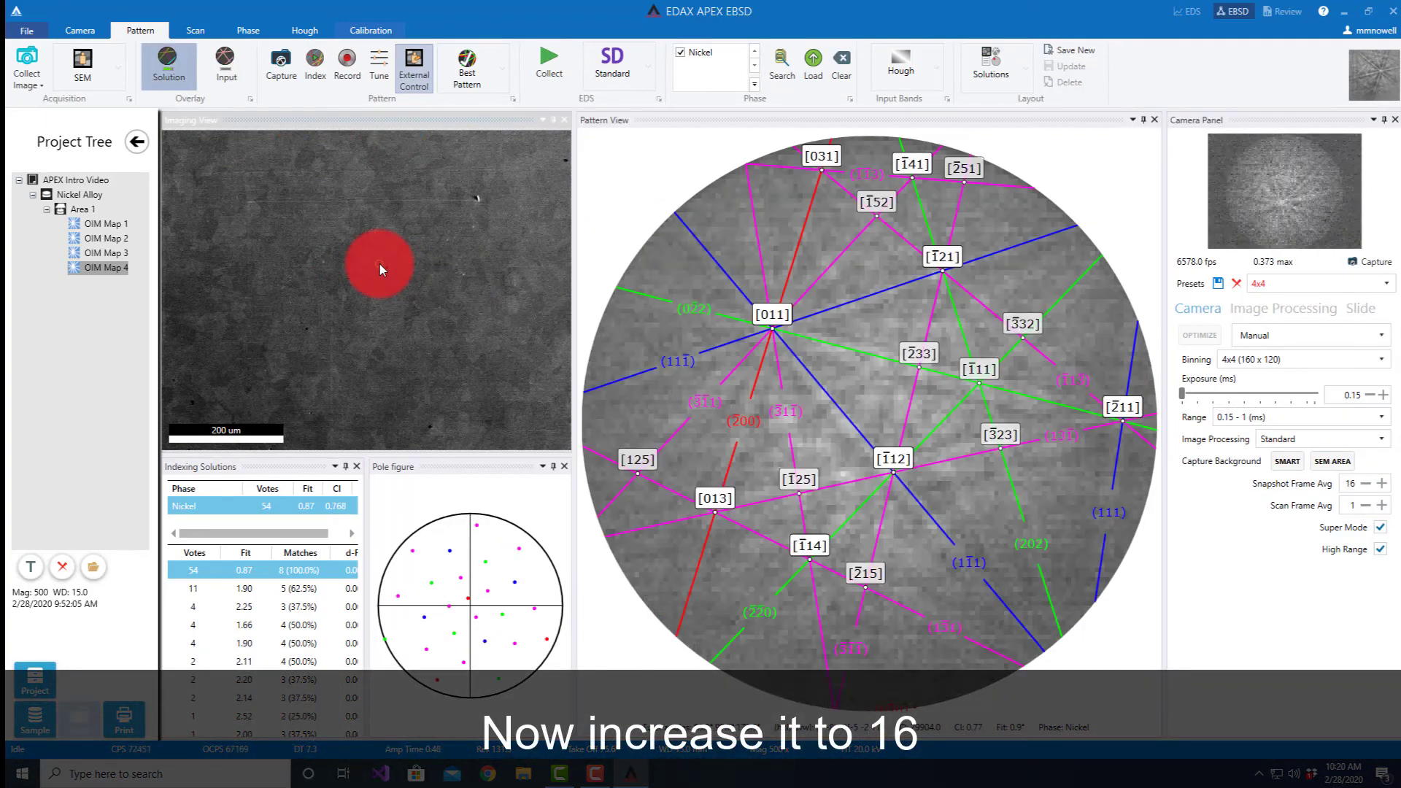
click(370, 293)
click(1014, 361)
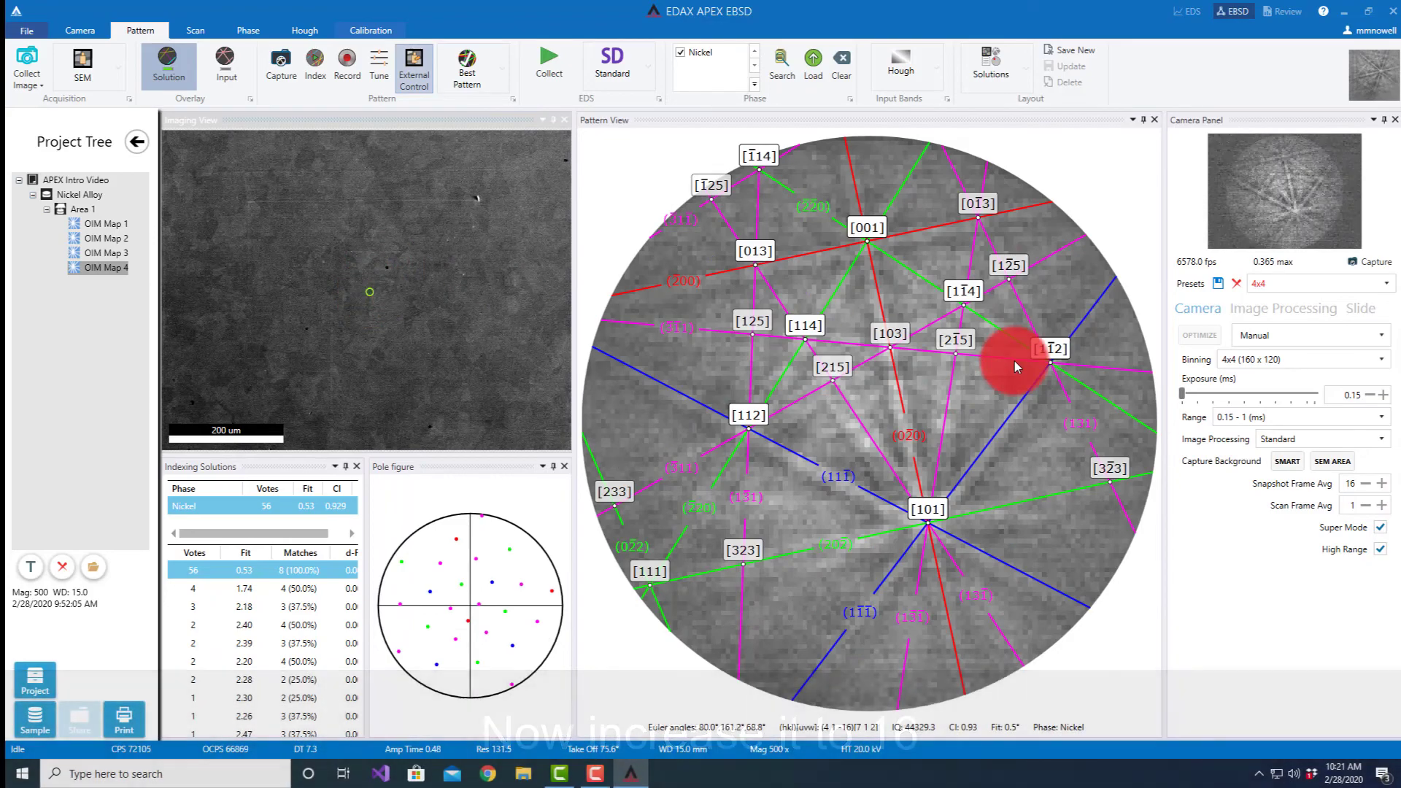
click(739, 592)
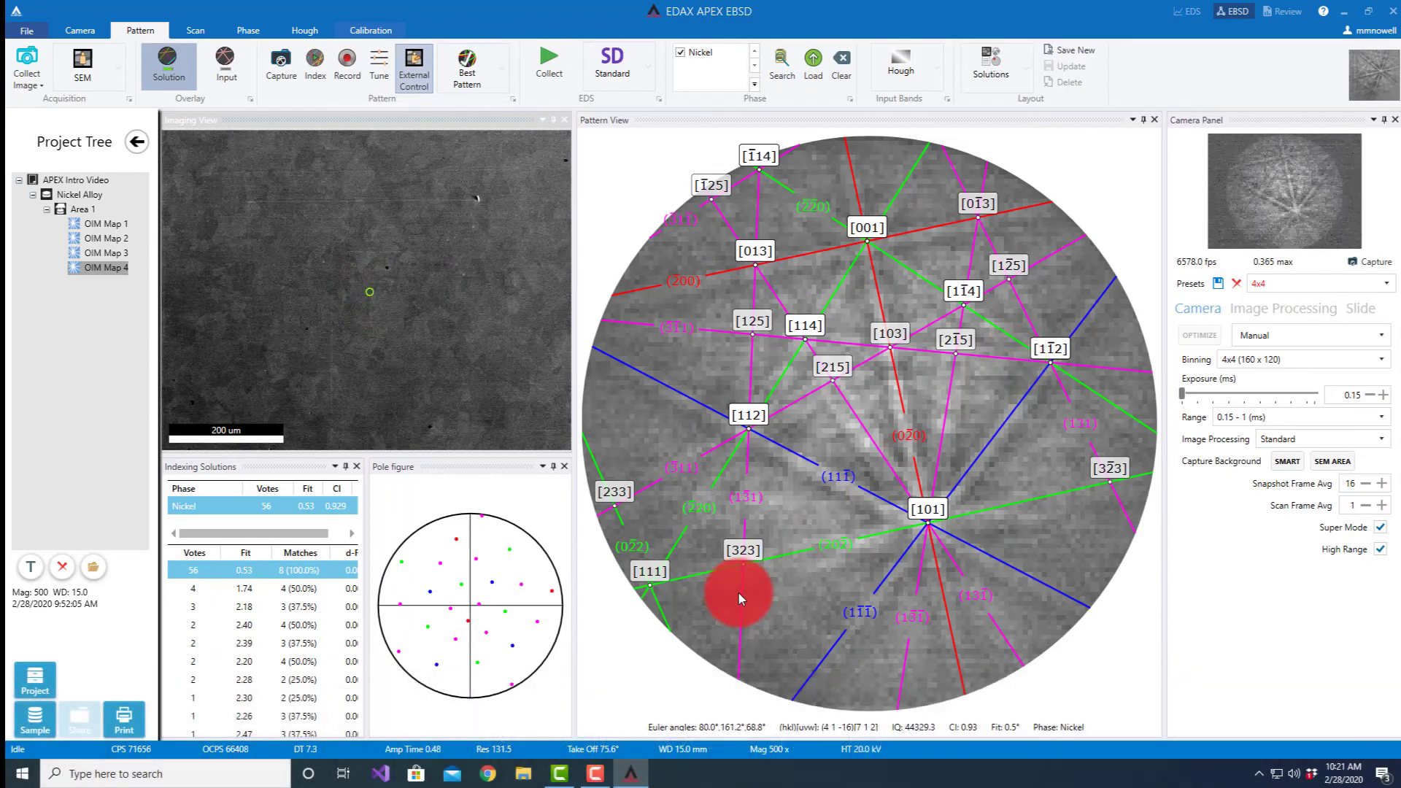